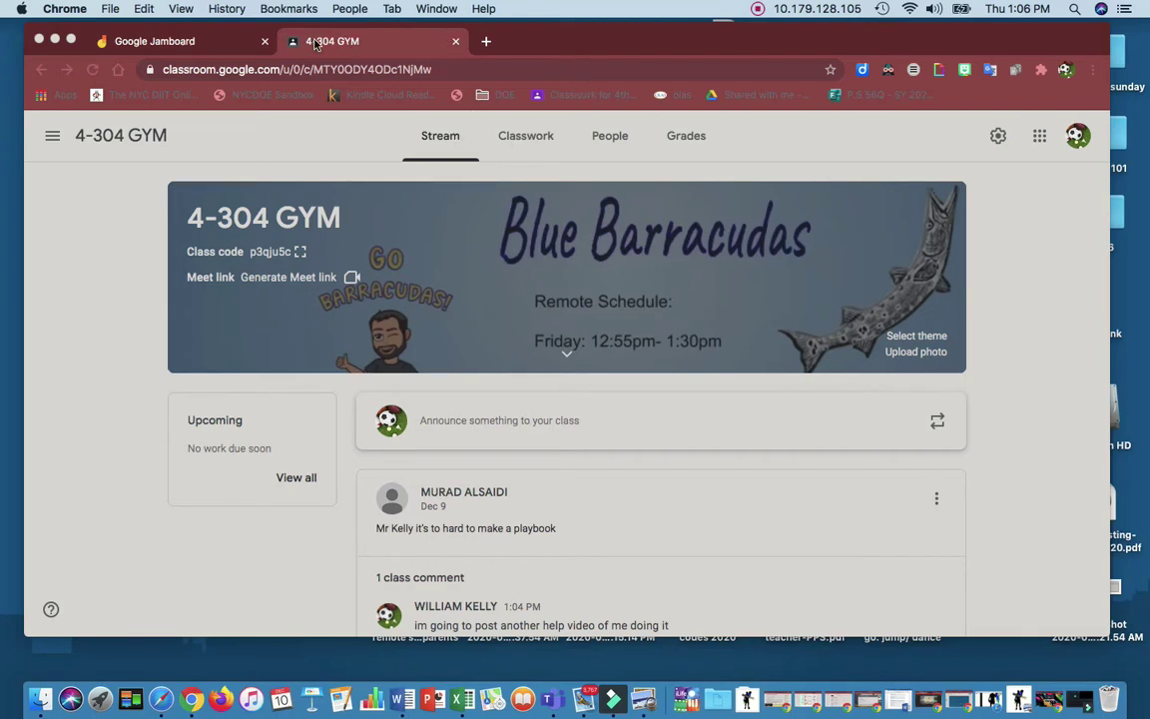
- Open the class's Classwork page and look over the "Some examples of playbooks from the past" material under FOOTBALL PLAYBOOK
click(530, 138)
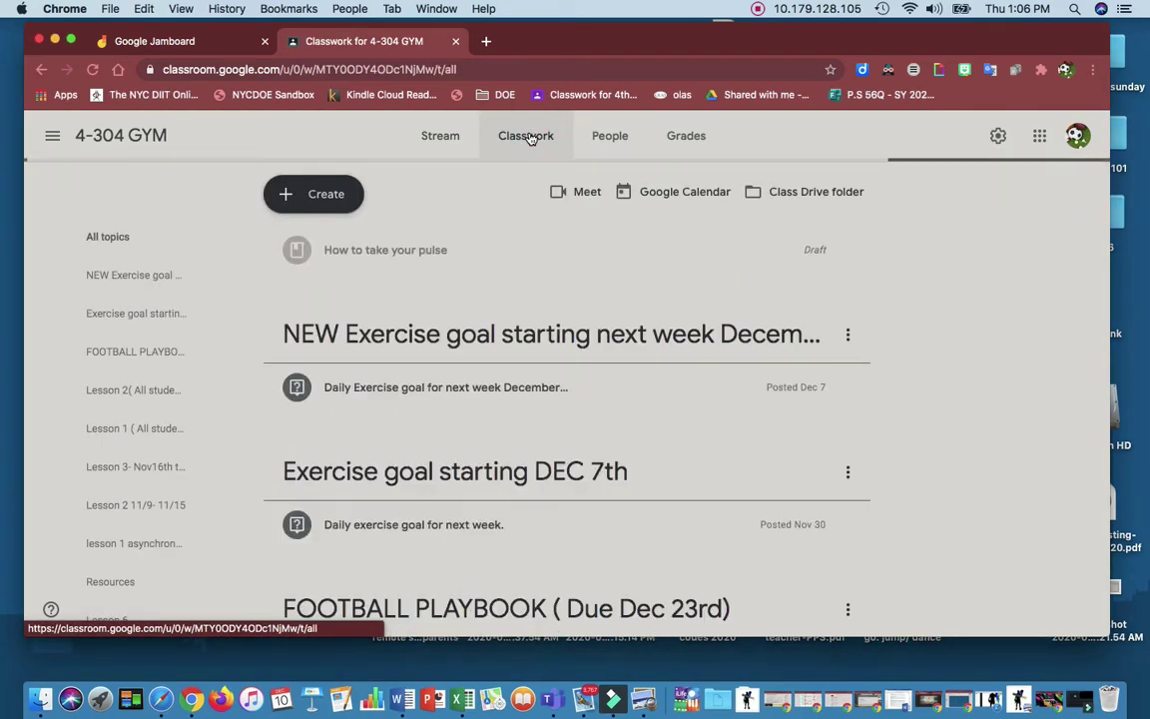
scroll(536, 290, down, 5)
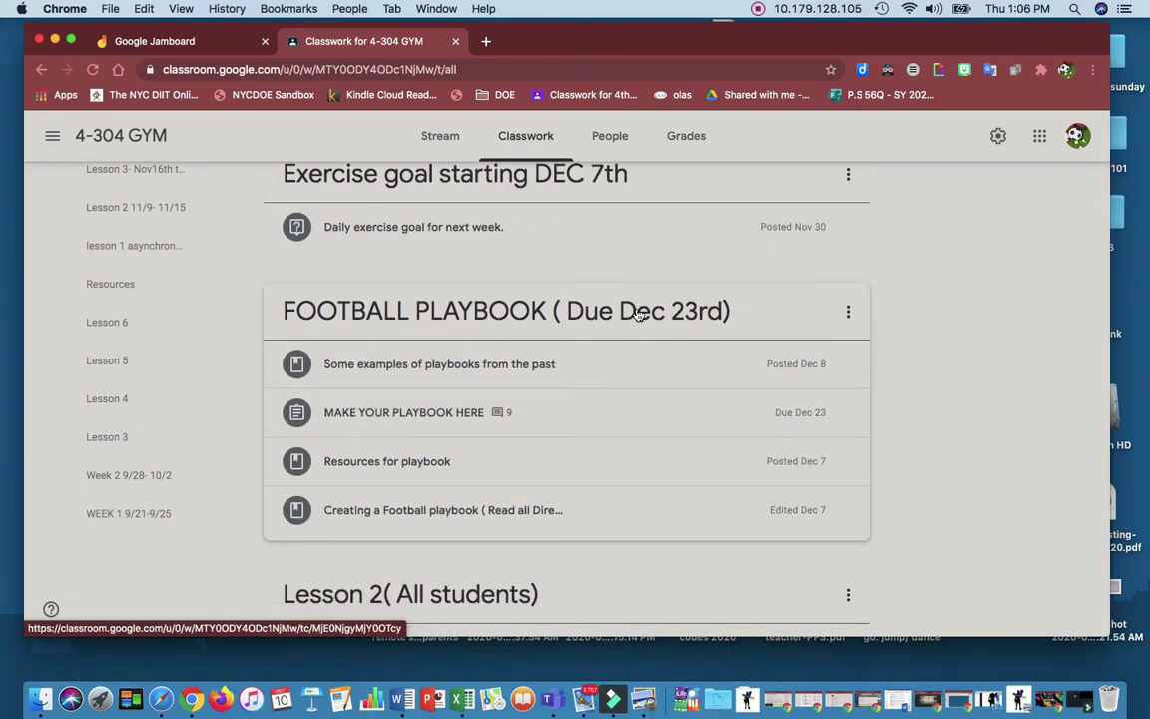
click(539, 364)
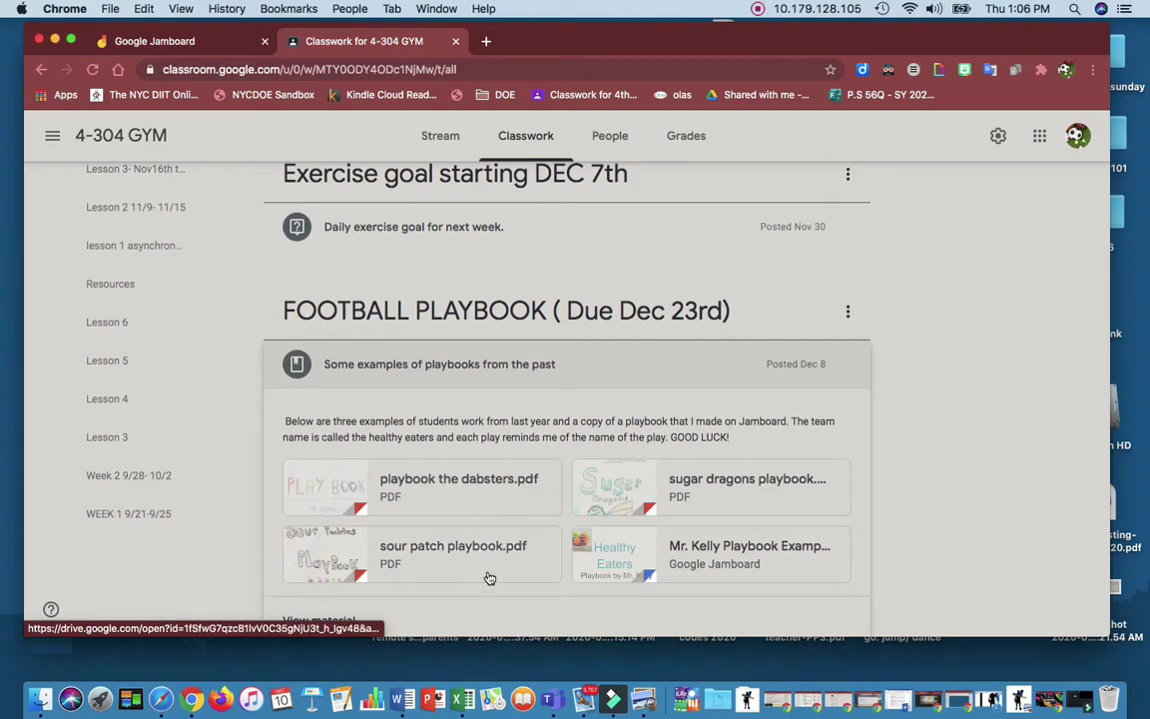
scroll(630, 550, down, 7)
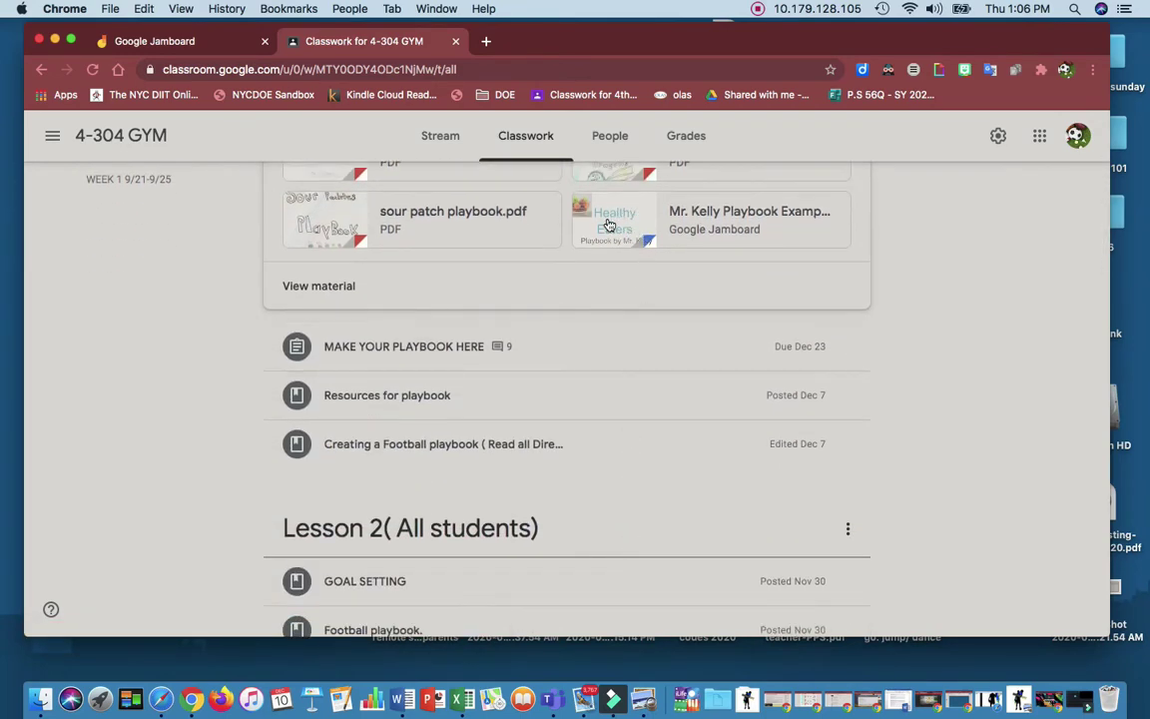
- Review the MAKE YOUR PLAYBOOK HERE assignment and the "Resources for playbook" material
click(519, 343)
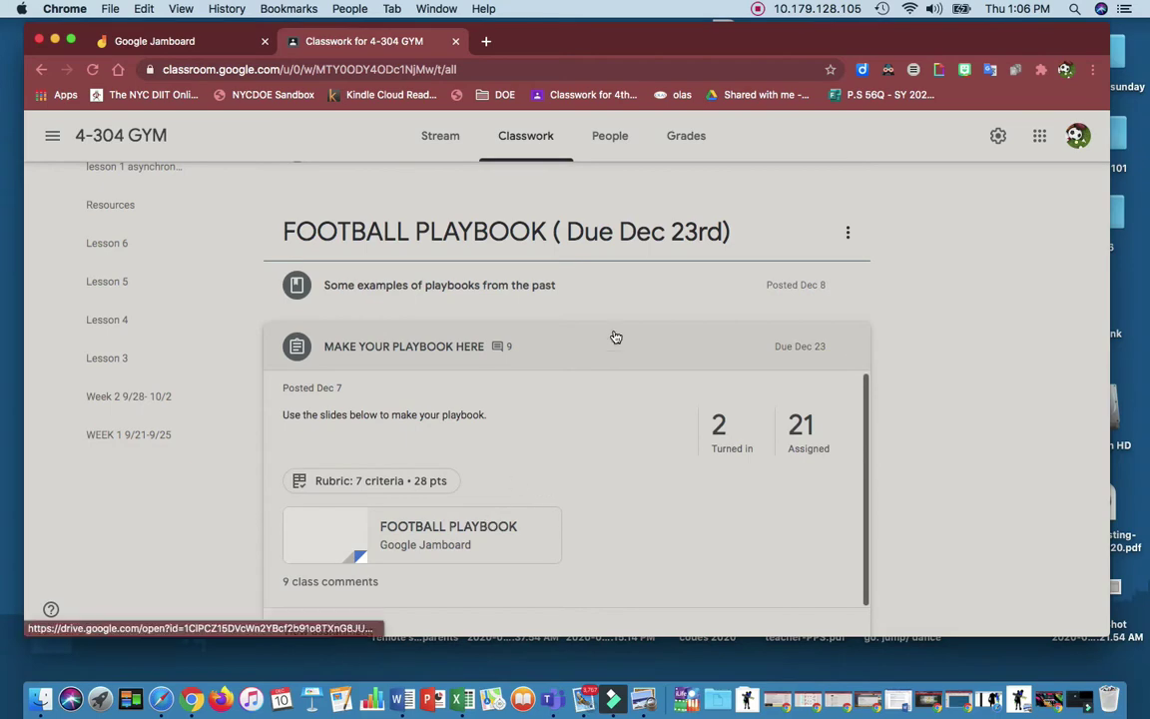
scroll(638, 406, down, 5)
click(611, 406)
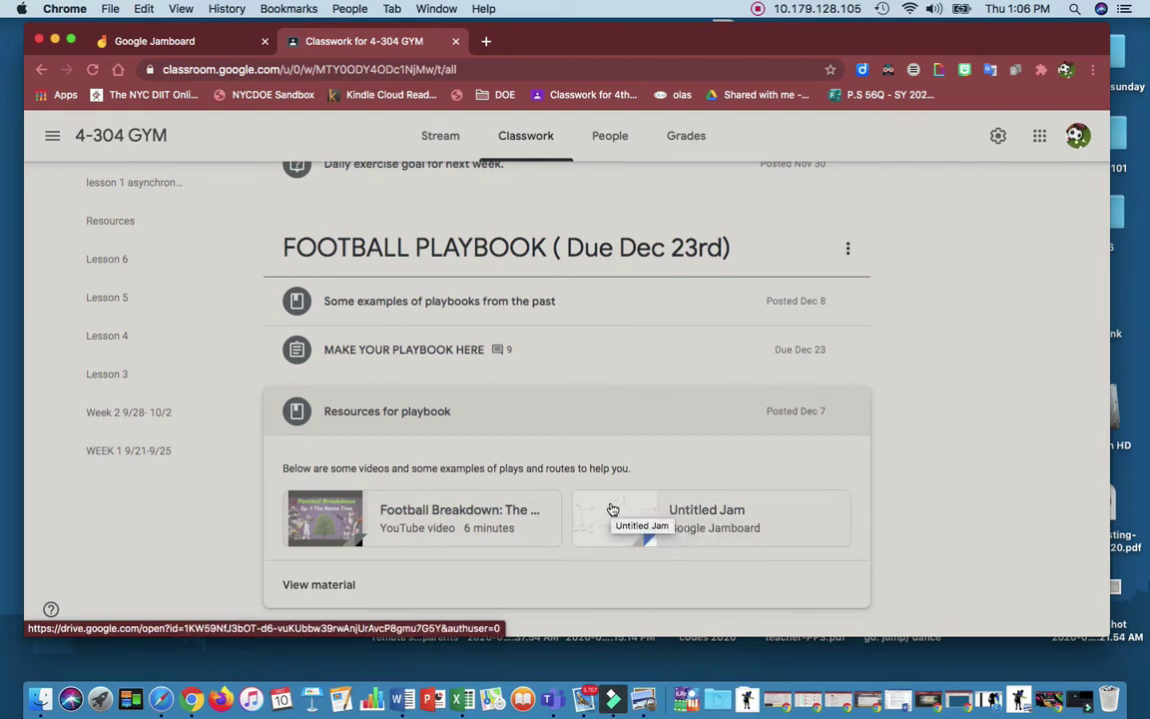
scroll(611, 509, down, 4)
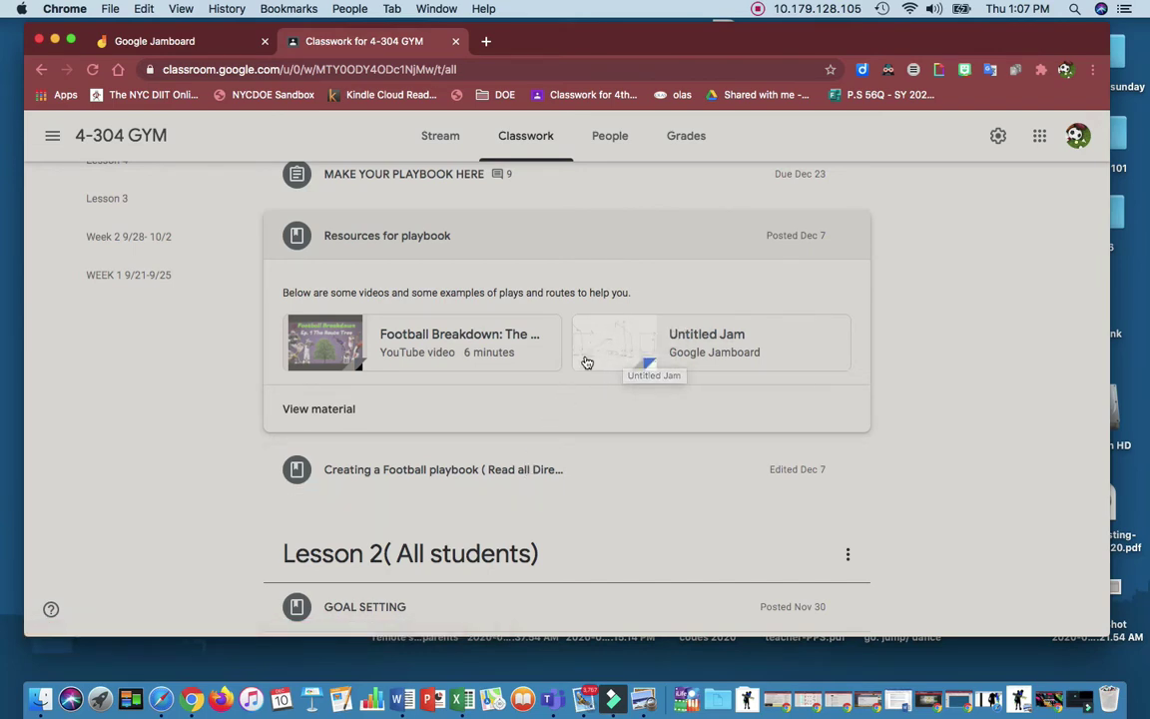
- Read the requirements in the "Creating a Football playbook" material
click(471, 470)
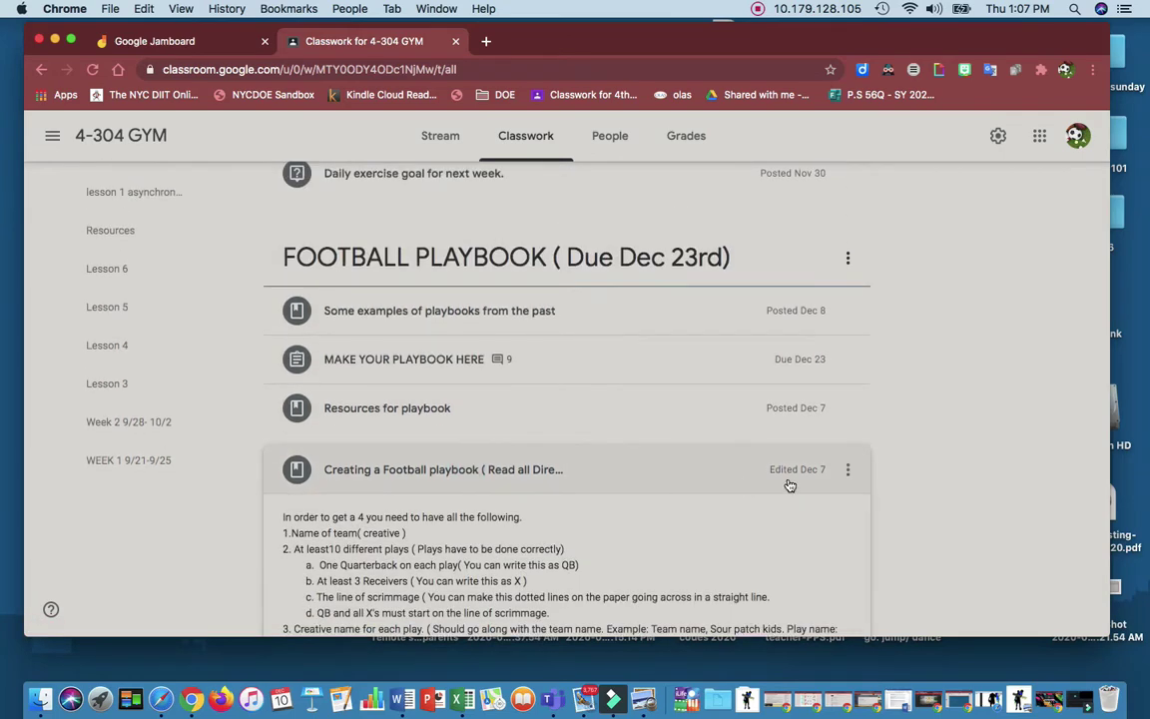
scroll(817, 423, down, 2)
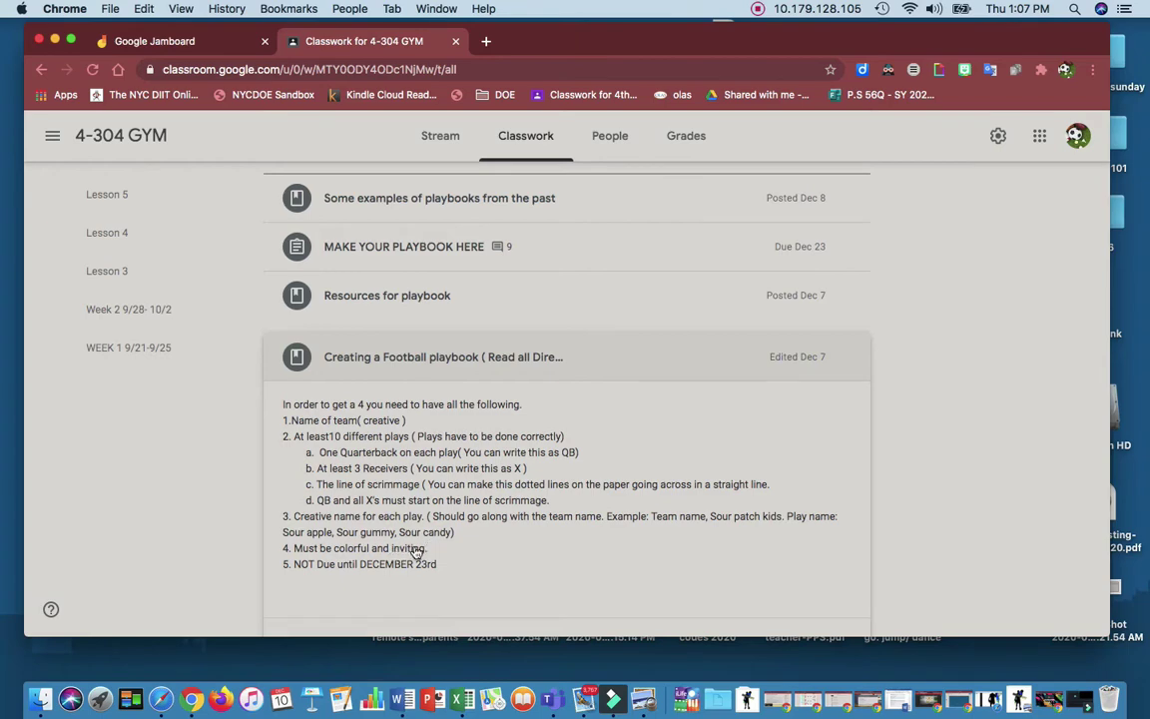
scroll(487, 465, up, 1)
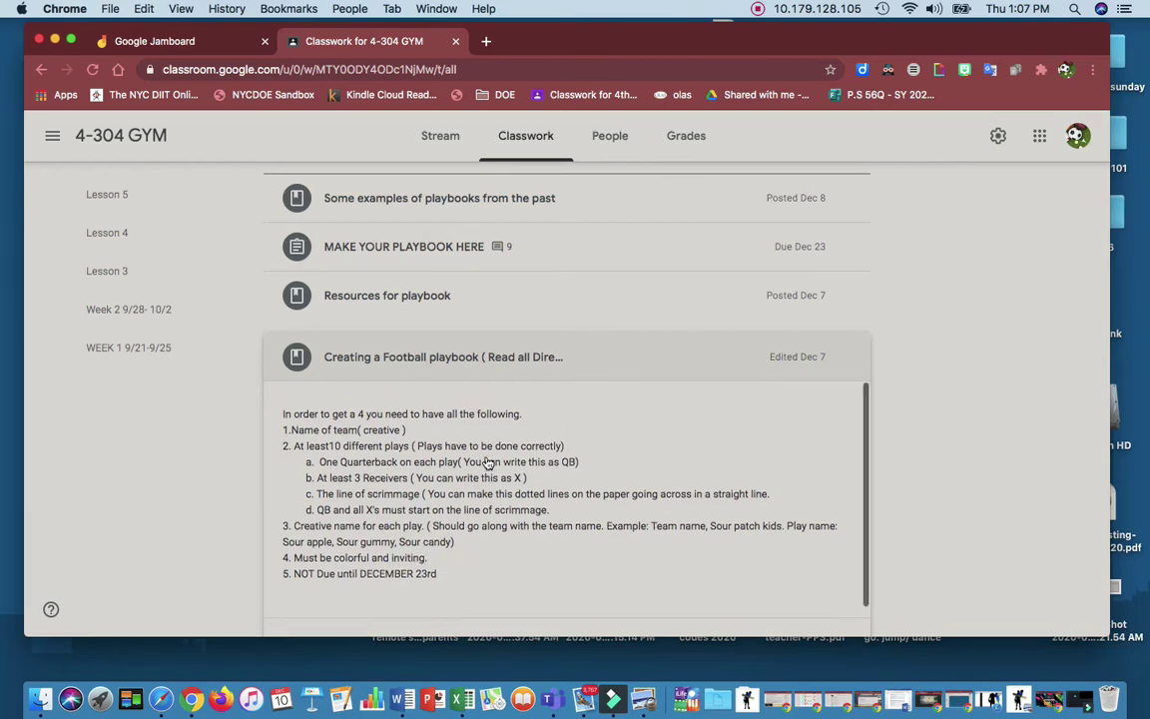
- Open the FOOTBALL PLAYBOOK Jamboard from the MAKE YOUR PLAYBOOK HERE assignment and place a text box on its blank frame
click(463, 300)
click(456, 247)
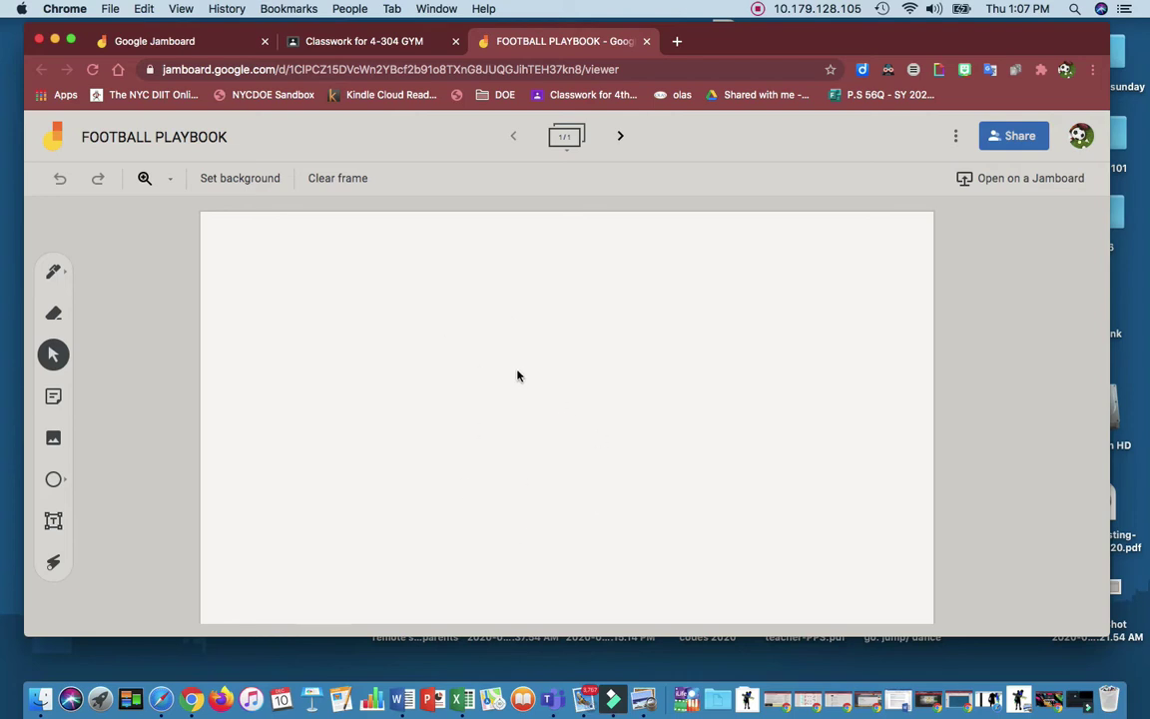
click(53, 520)
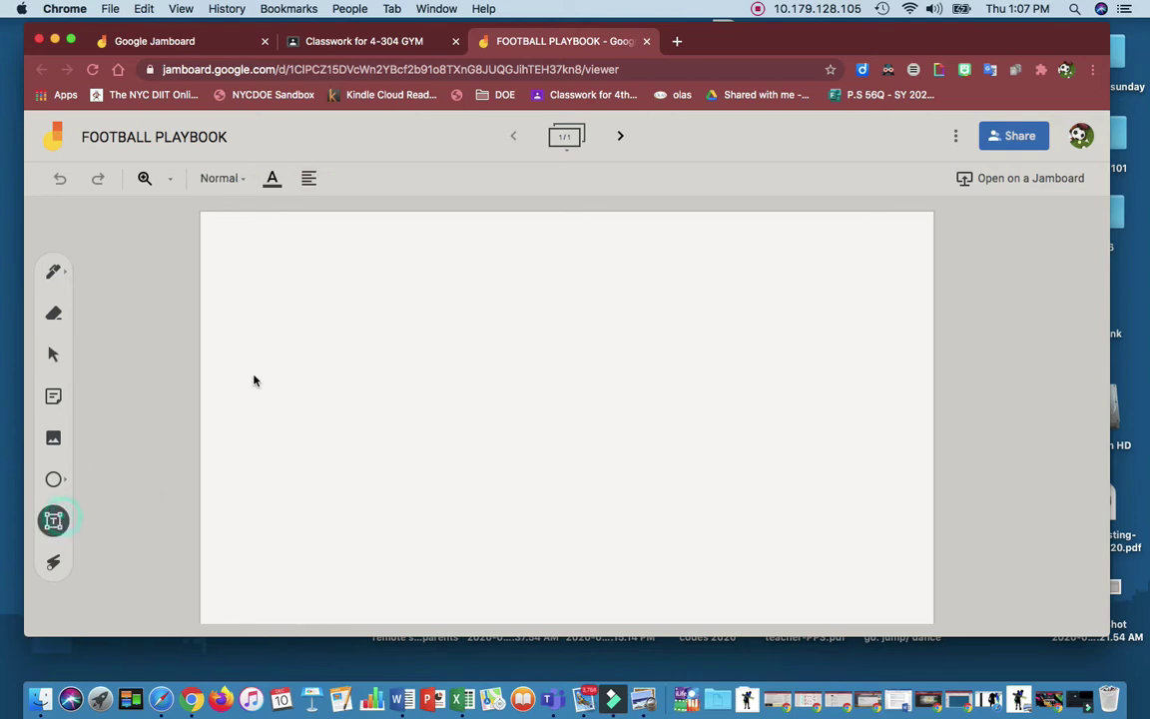
click(440, 345)
text(TEAM NME)
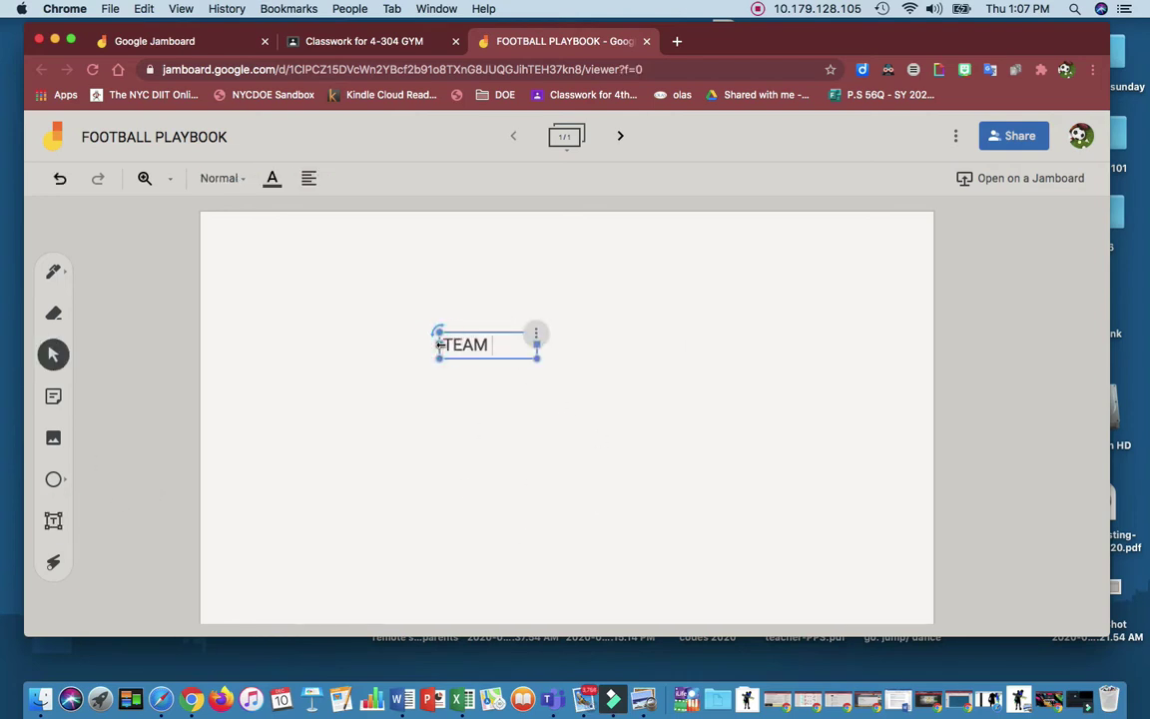
key(BackSpace)
key(BackSpace)
key(BackSpace)
key(BackSpace)
key(BackSpace)
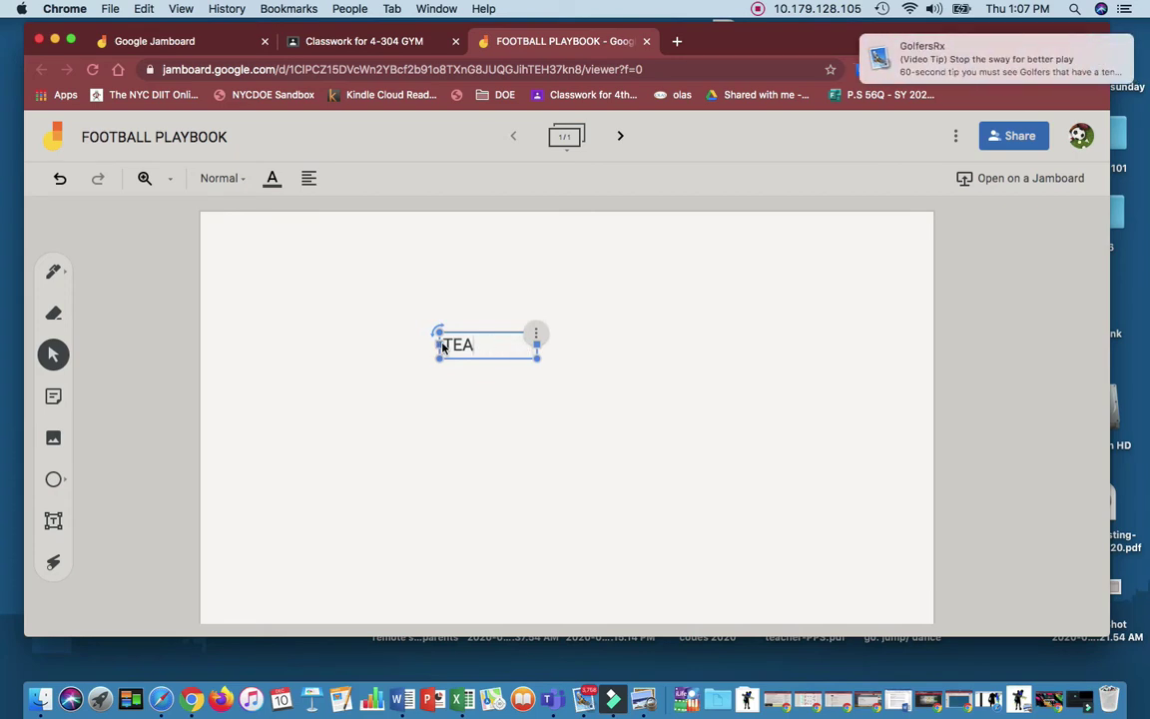
- Enter the teacher's title and surname followed by "HEROS" as the team name, and enlarge the text box near the frame's upper centre
text(MR> KELLYS)
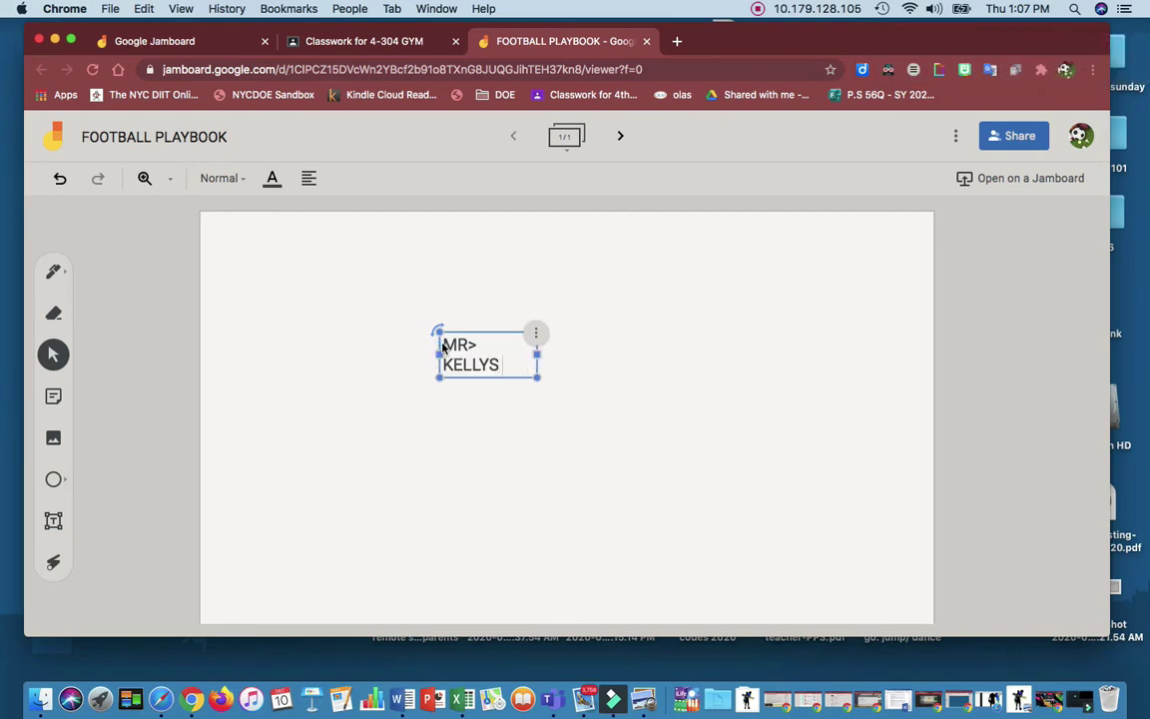
text( HELROS)
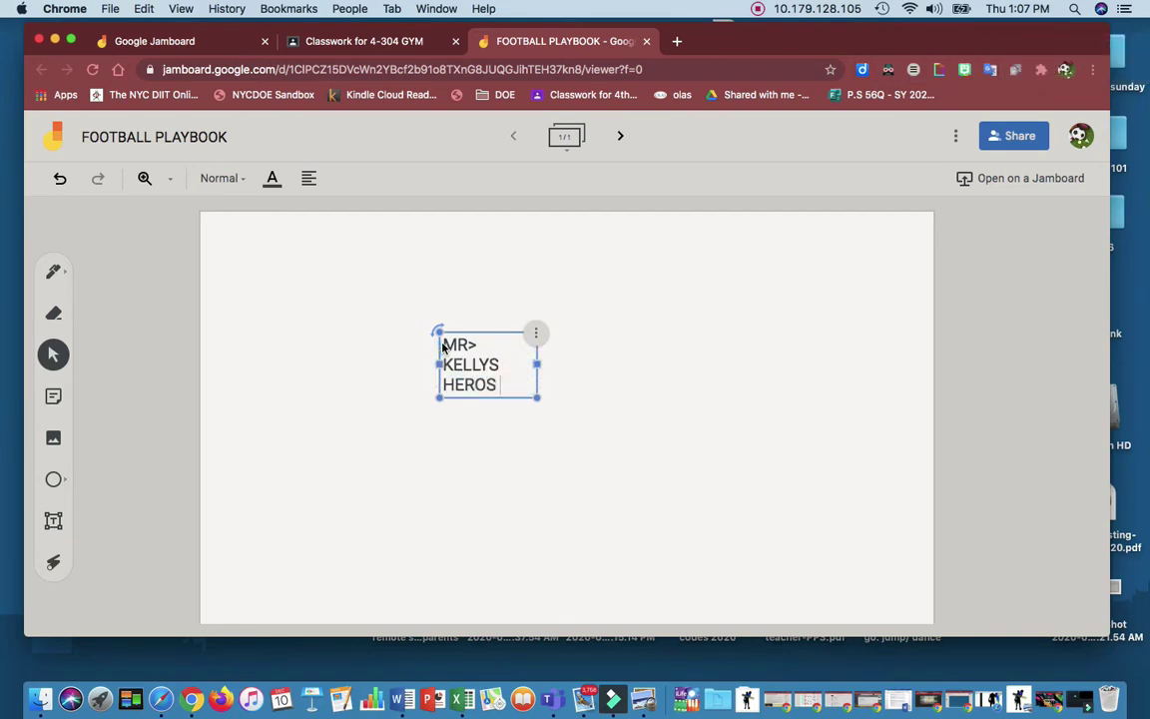
double_click(474, 344)
key(BackSpace)
text(.)
drag(538, 379, 758, 524)
drag(600, 349, 581, 269)
- Start setting an image background for the frame and search Google Images for "pe class"
click(277, 265)
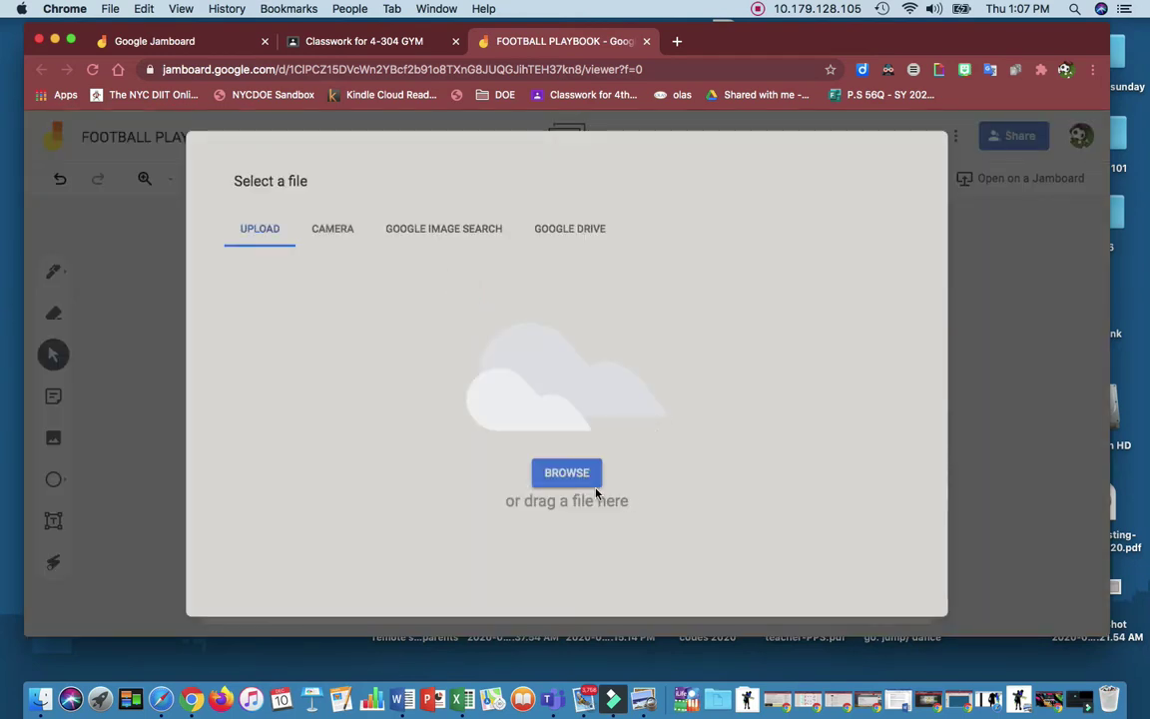
click(454, 228)
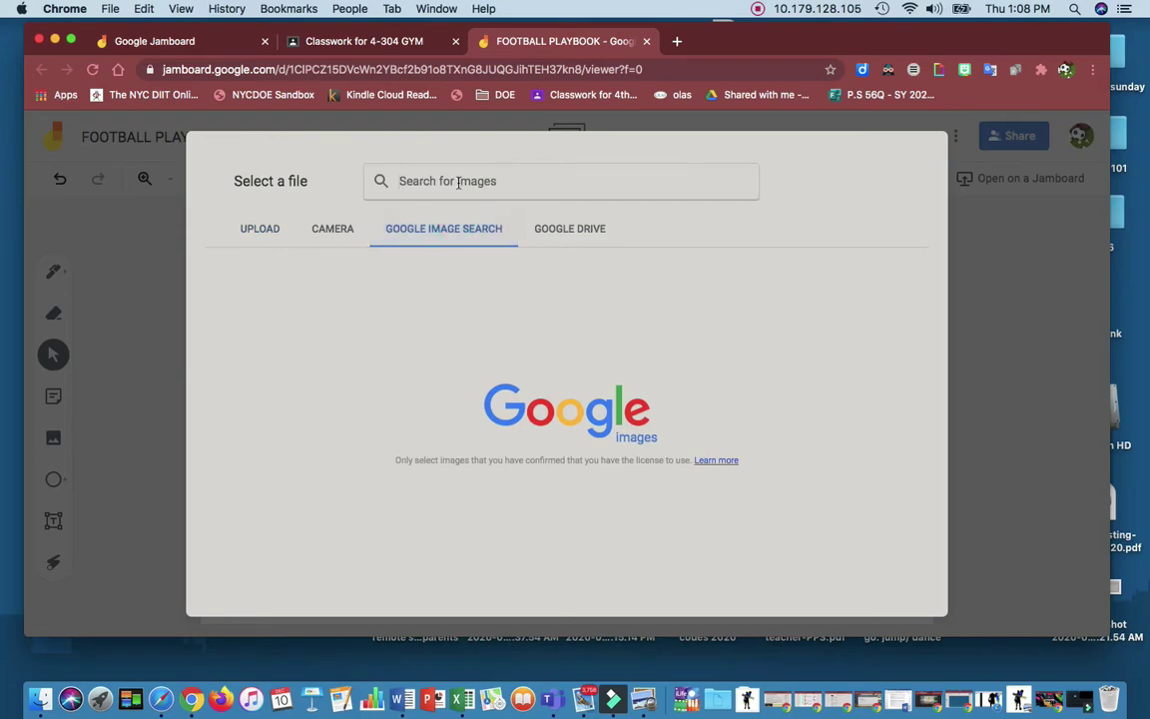
click(459, 181)
text(pe)
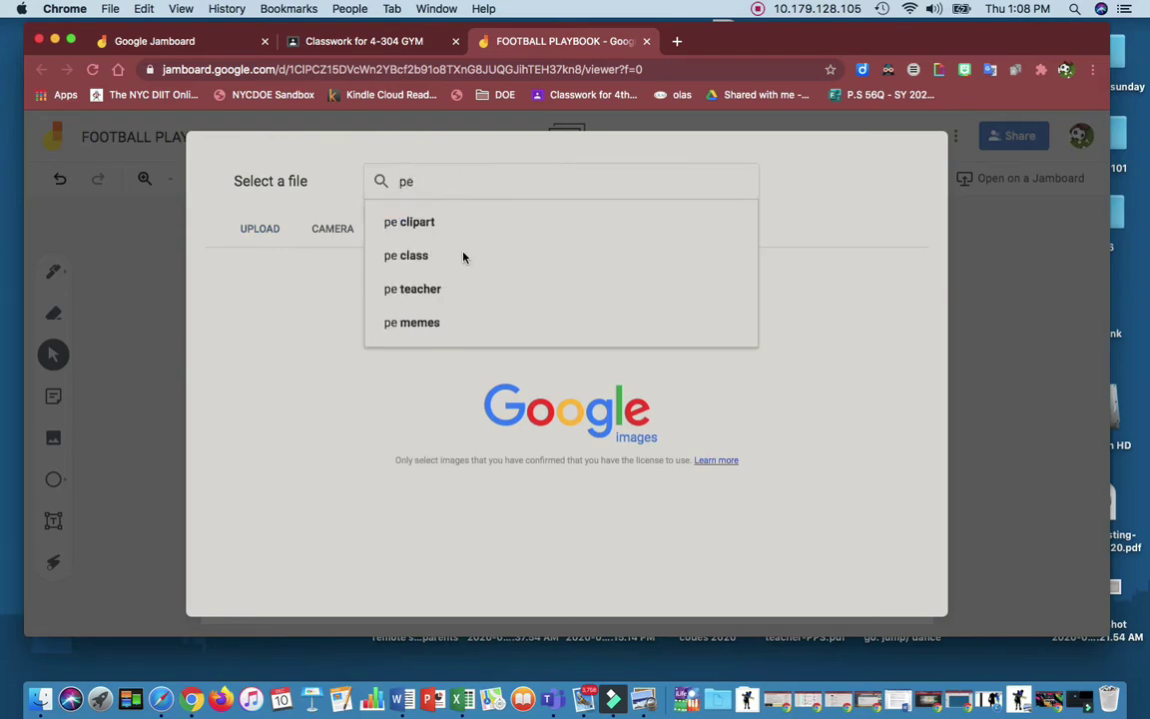
click(462, 252)
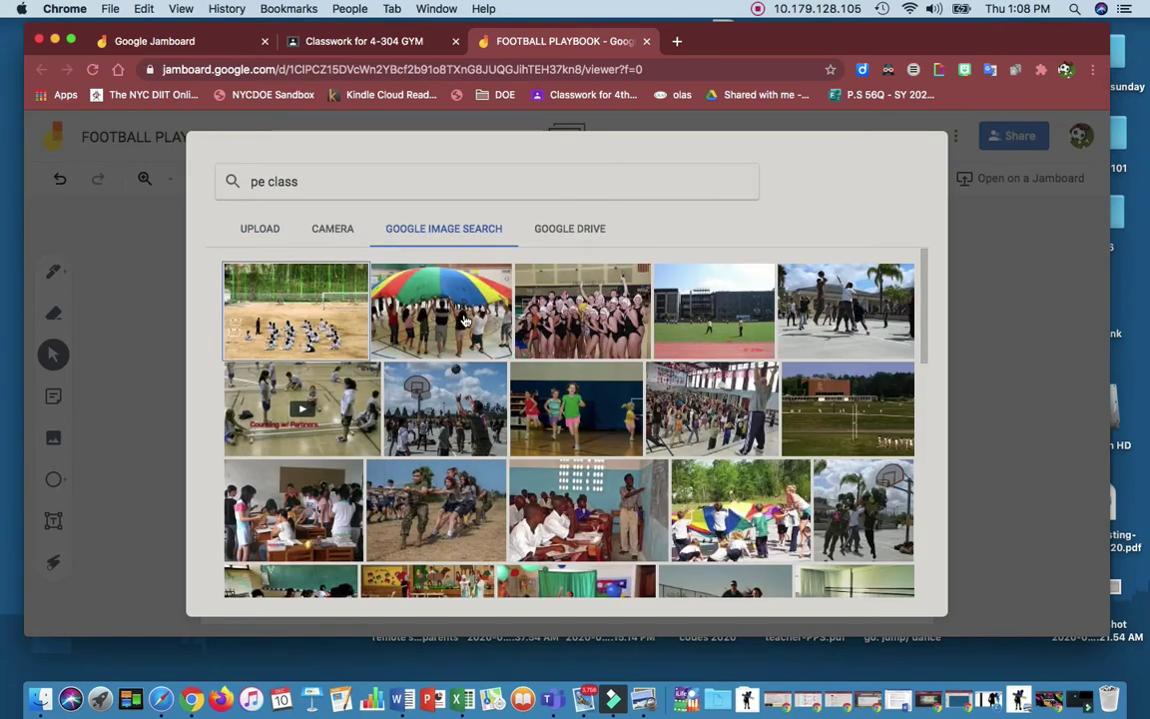
- Browse the image results and set the photo of students holding a rainbow parachute in a gym as the frame's background
scroll(360, 387, down, 1)
scroll(360, 386, down, 3)
scroll(399, 349, up, 4)
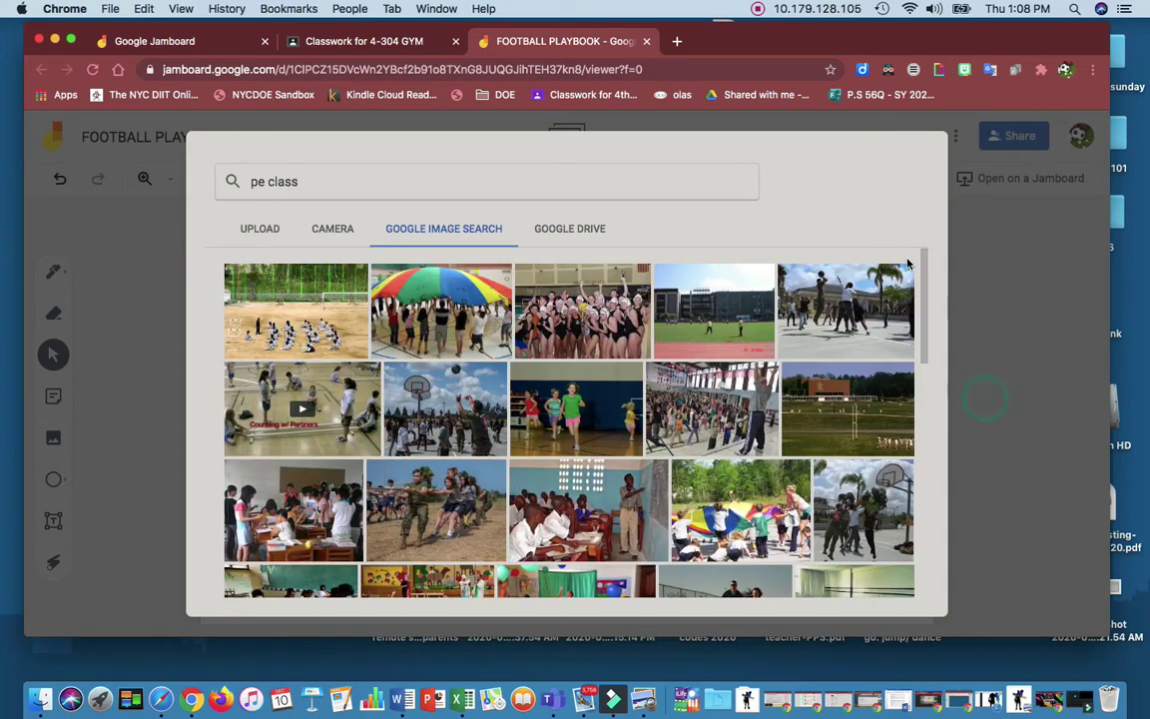
click(981, 322)
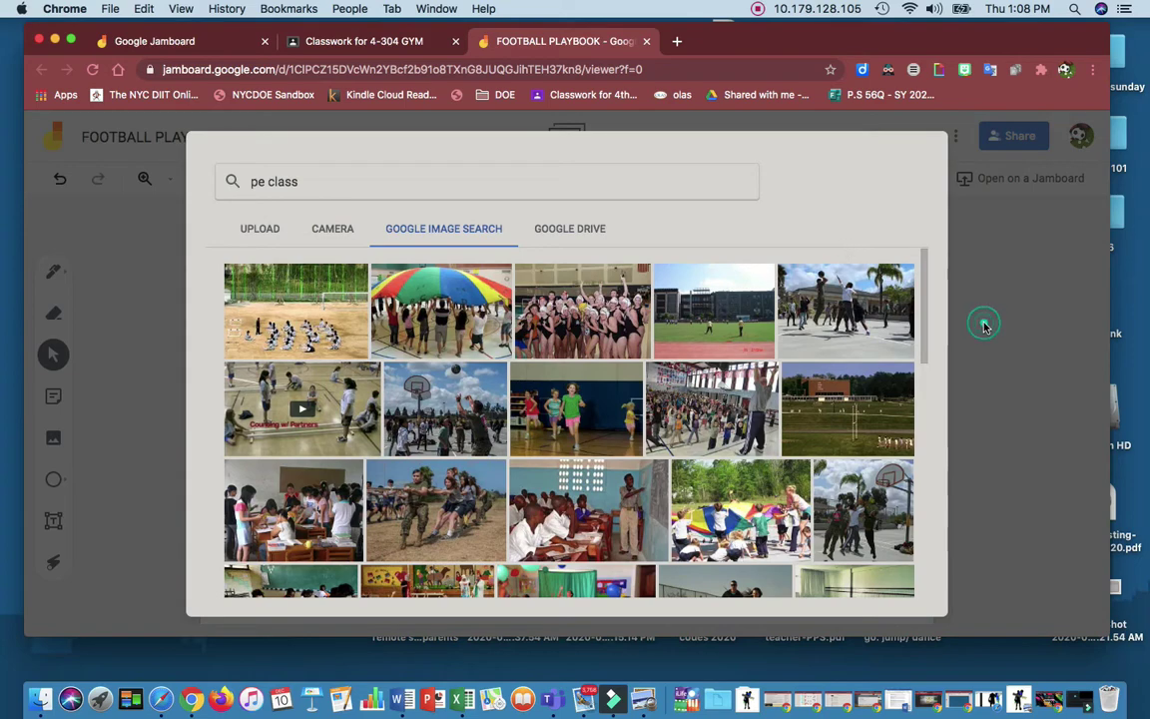
click(1008, 366)
scroll(569, 419, down, 5)
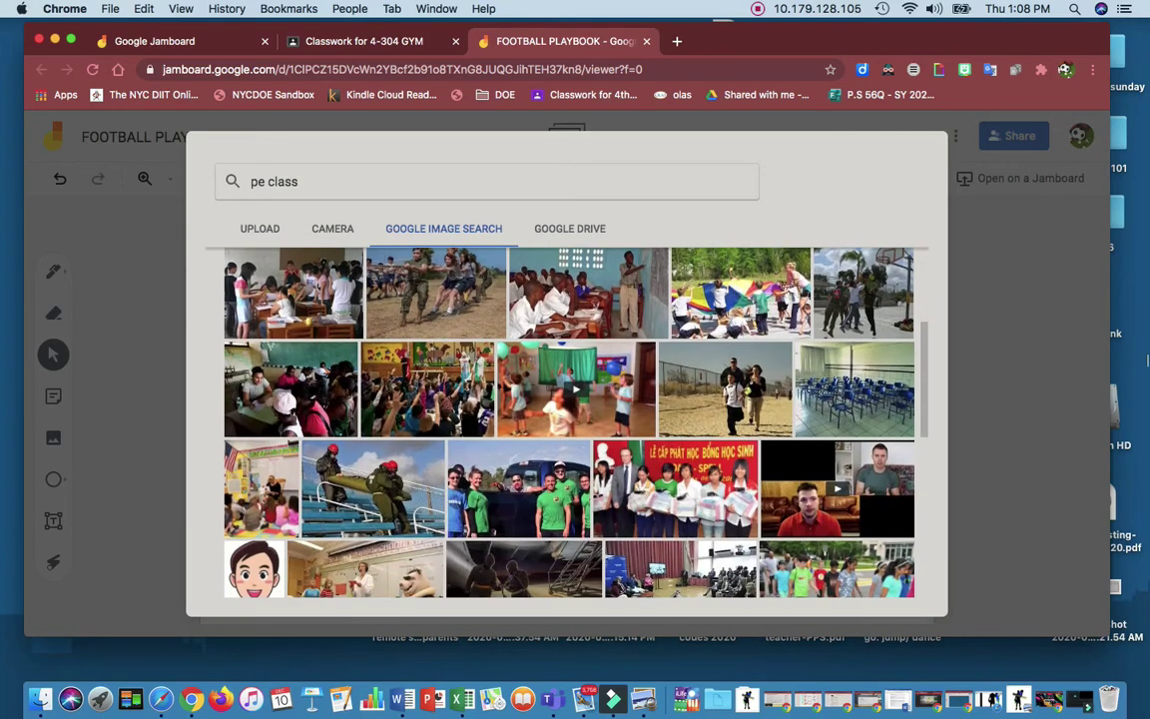
scroll(459, 321, up, 5)
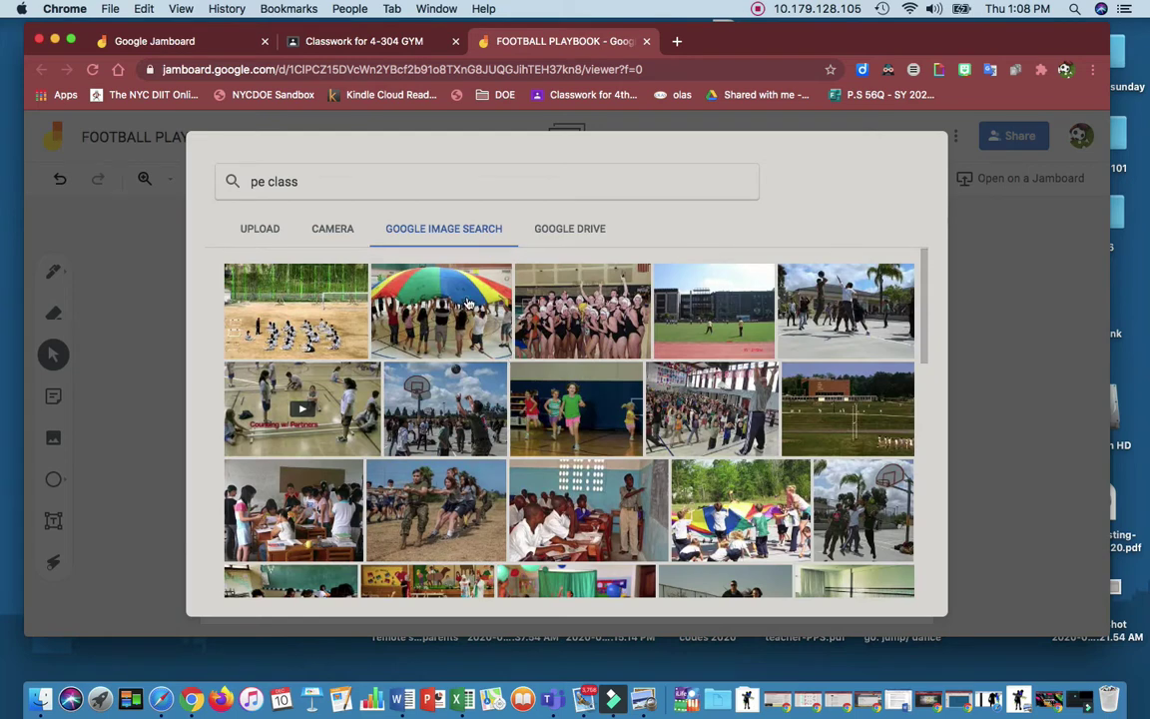
click(443, 344)
click(858, 576)
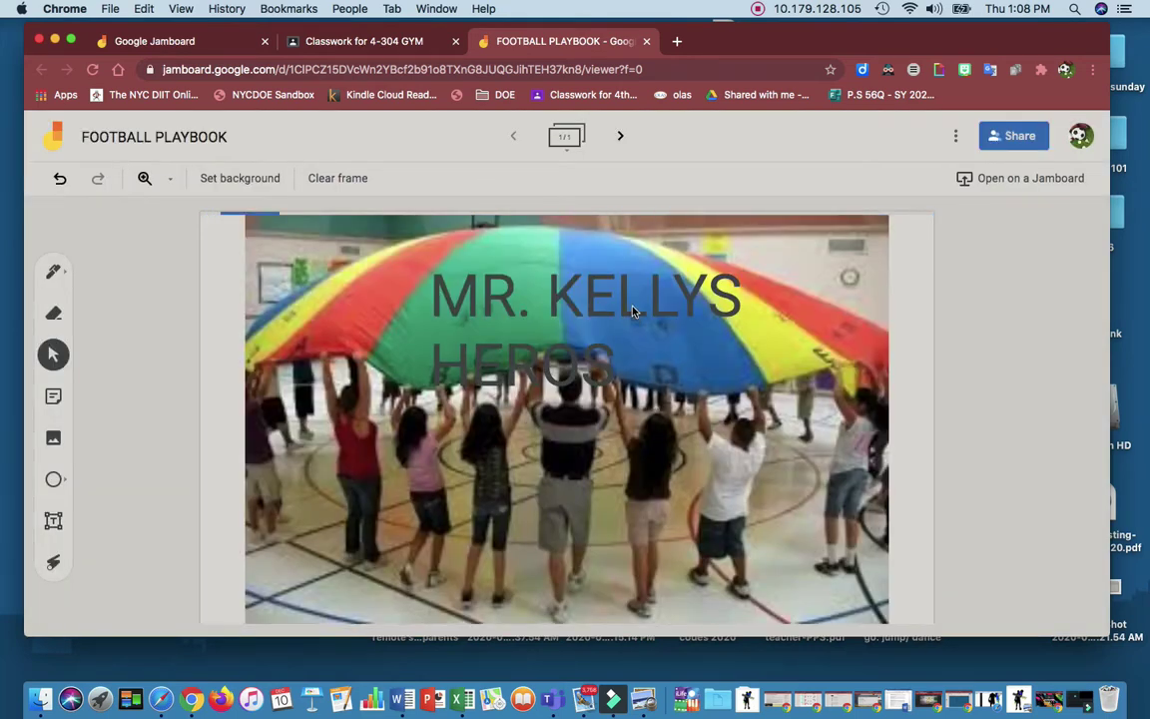
- Try gold and teal as the text colour of the team name
click(633, 288)
click(273, 180)
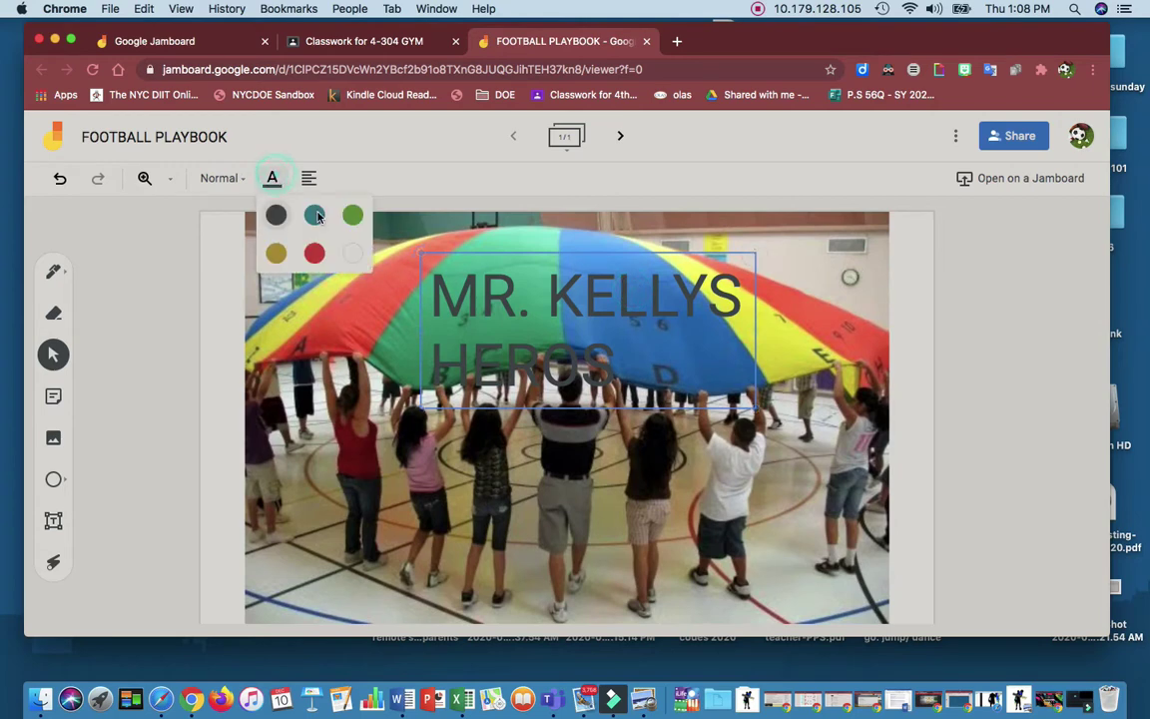
click(276, 252)
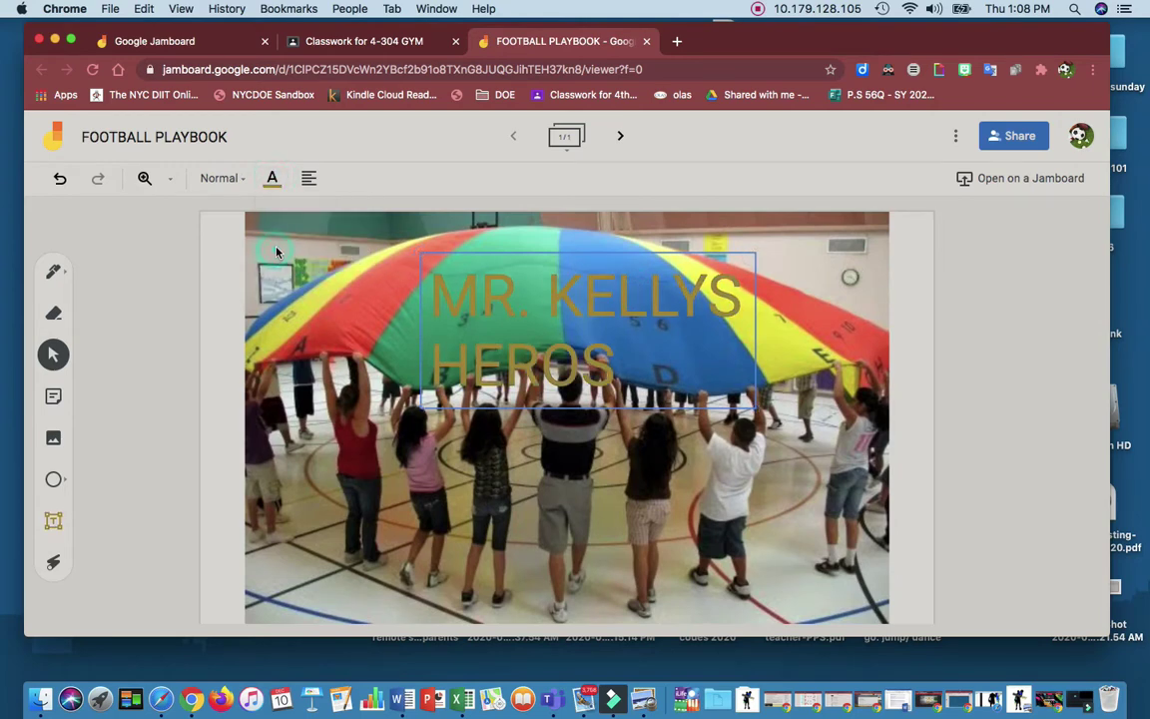
click(272, 177)
click(353, 214)
click(272, 178)
click(352, 214)
- Set the team name's text colour to white and move the text box up to the frame's upper edge
click(273, 178)
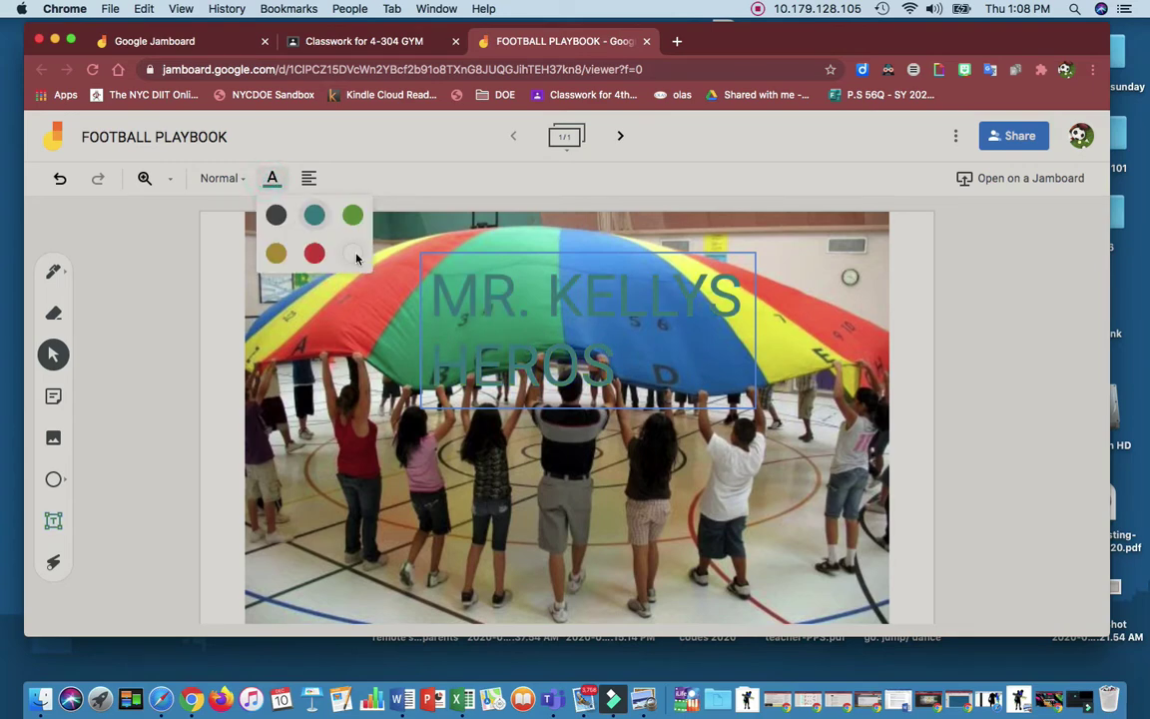
click(355, 255)
drag(570, 313, 580, 257)
click(143, 351)
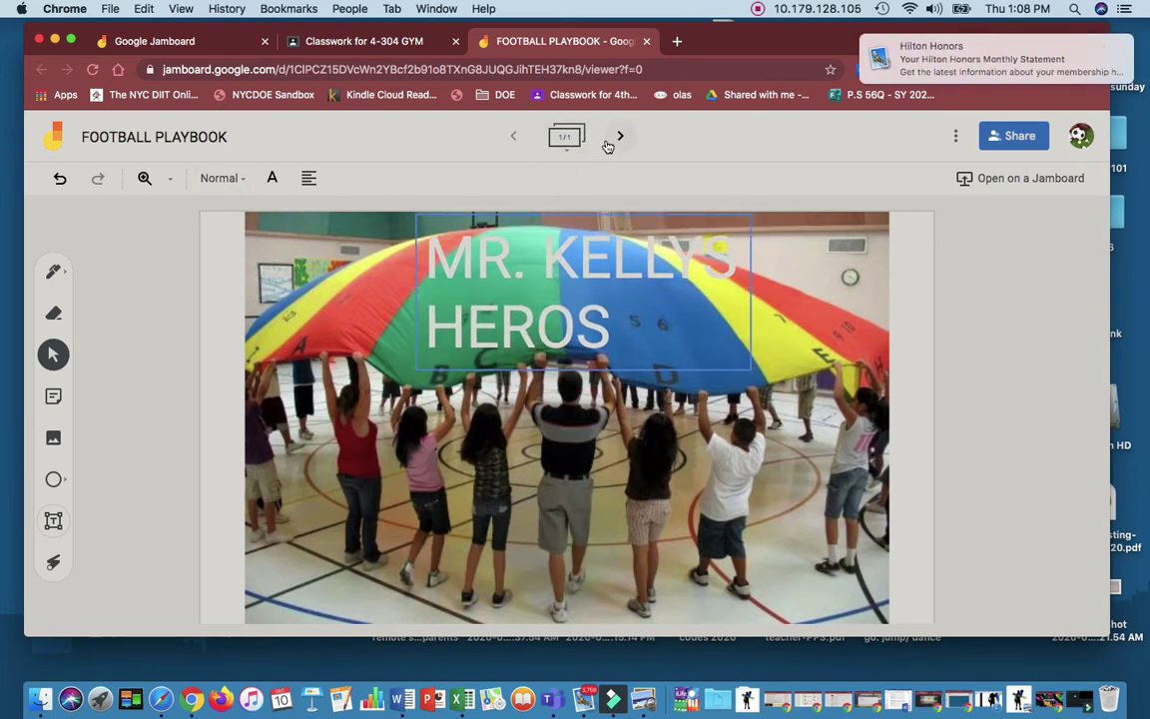
- Add a second blank frame to the jam, check the cover frame, and return to the new frame
click(607, 146)
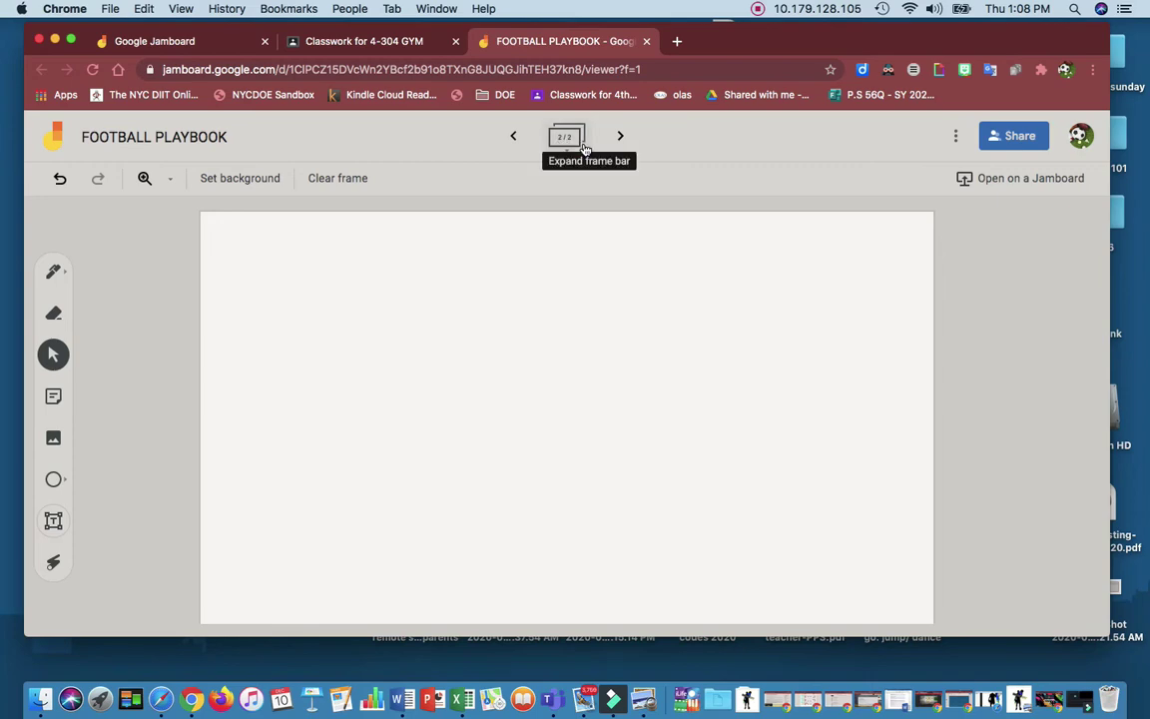
click(515, 138)
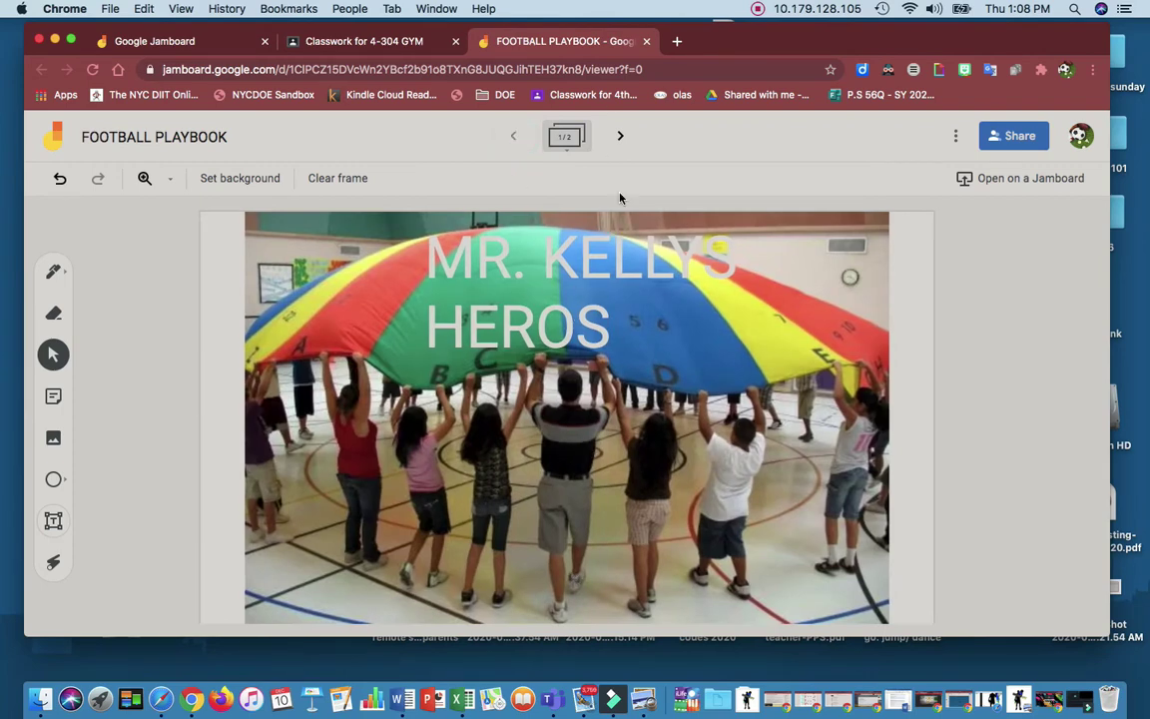
click(620, 136)
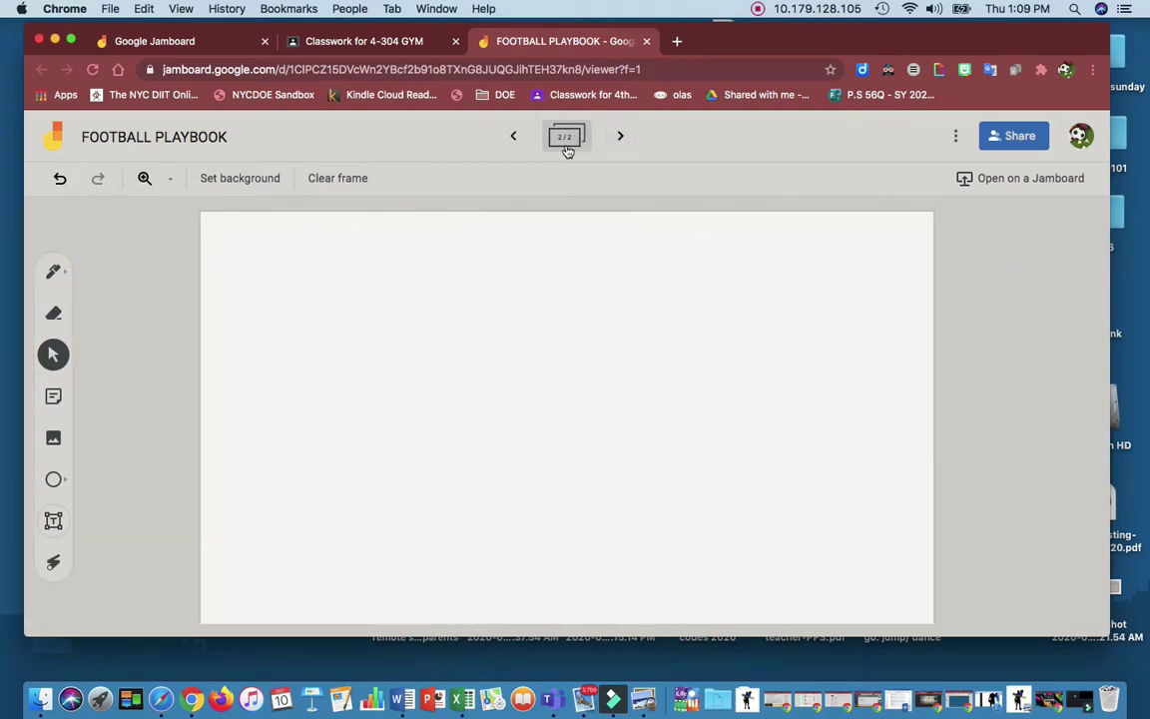
- Draw a dashed black line of scrimmage with the Pen tool, running horizontally across the second frame below its middle
click(55, 273)
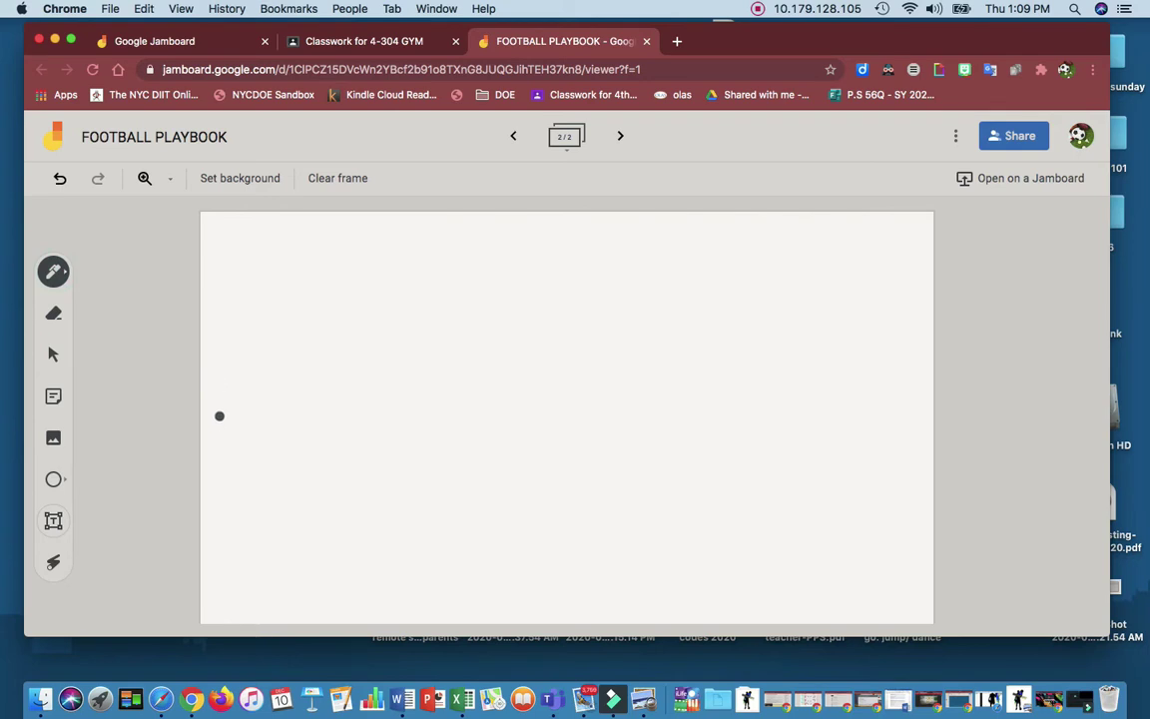
click(67, 276)
click(331, 380)
drag(207, 449, 710, 443)
drag(729, 442, 775, 442)
drag(794, 442, 847, 443)
drag(849, 442, 888, 442)
drag(901, 442, 916, 443)
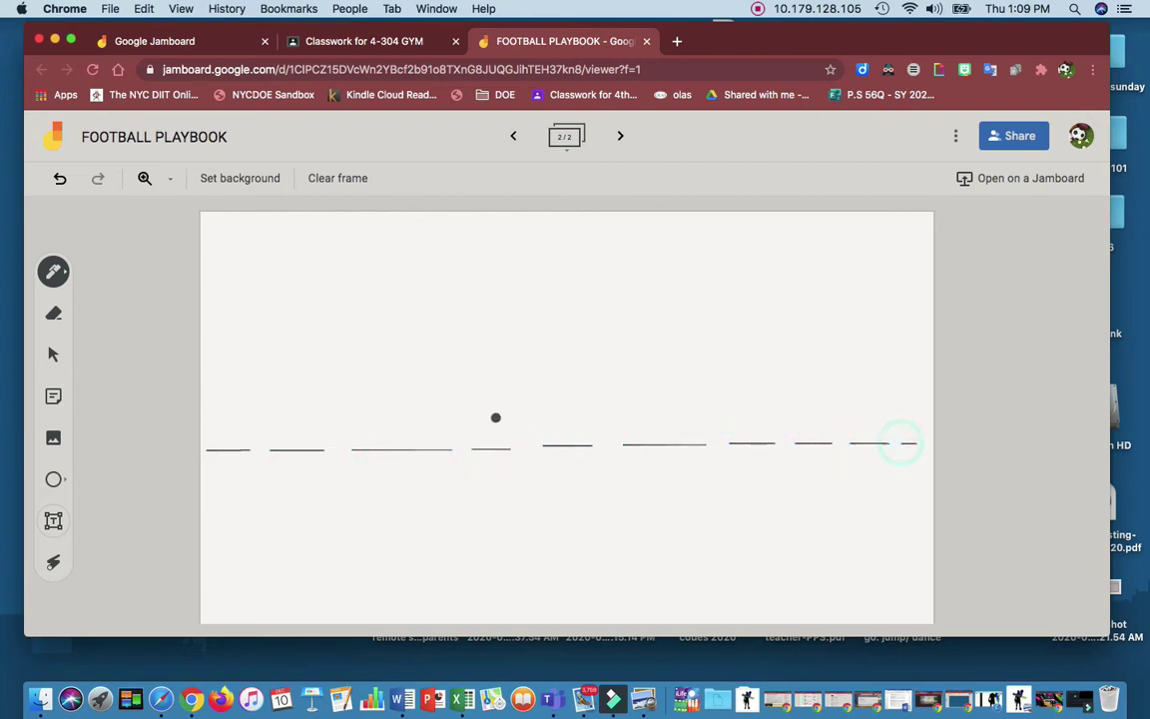
- Draw a small football on the line of scrimmage near the centre and an upward arrow above the line to its left
drag(519, 441, 510, 452)
mouse_move(392, 294)
mouse_down()
mouse_move(392, 394)
mouse_move(411, 303)
mouse_up()
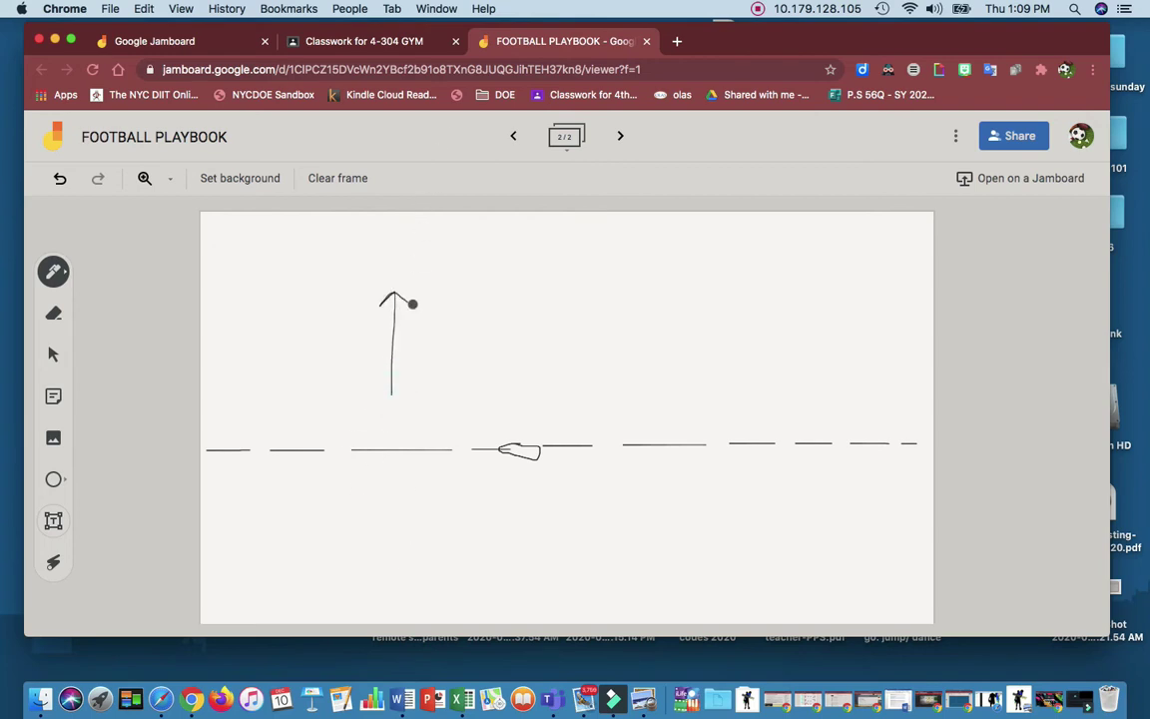
- Undo the football and the upward arrow, keeping only the dashed line of scrimmage on the second frame
click(59, 180)
click(58, 179)
click(59, 180)
- Add a black text label "QB" and place it just below the central gap in the line of scrimmage
click(52, 520)
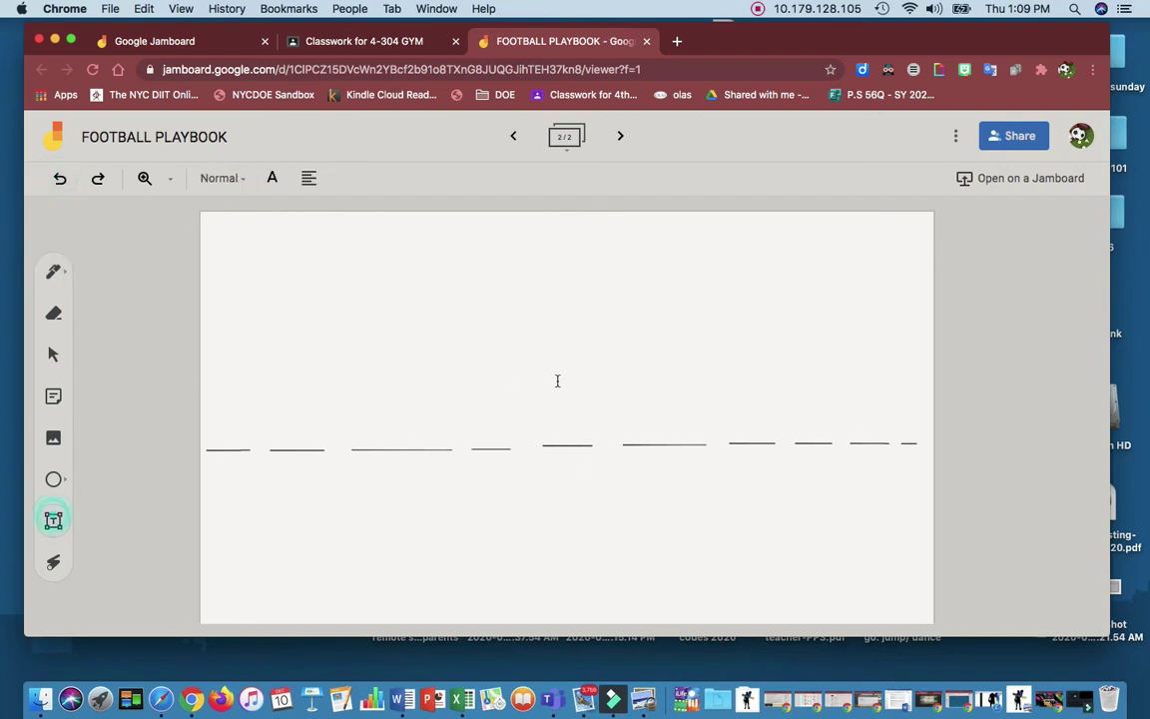
click(544, 437)
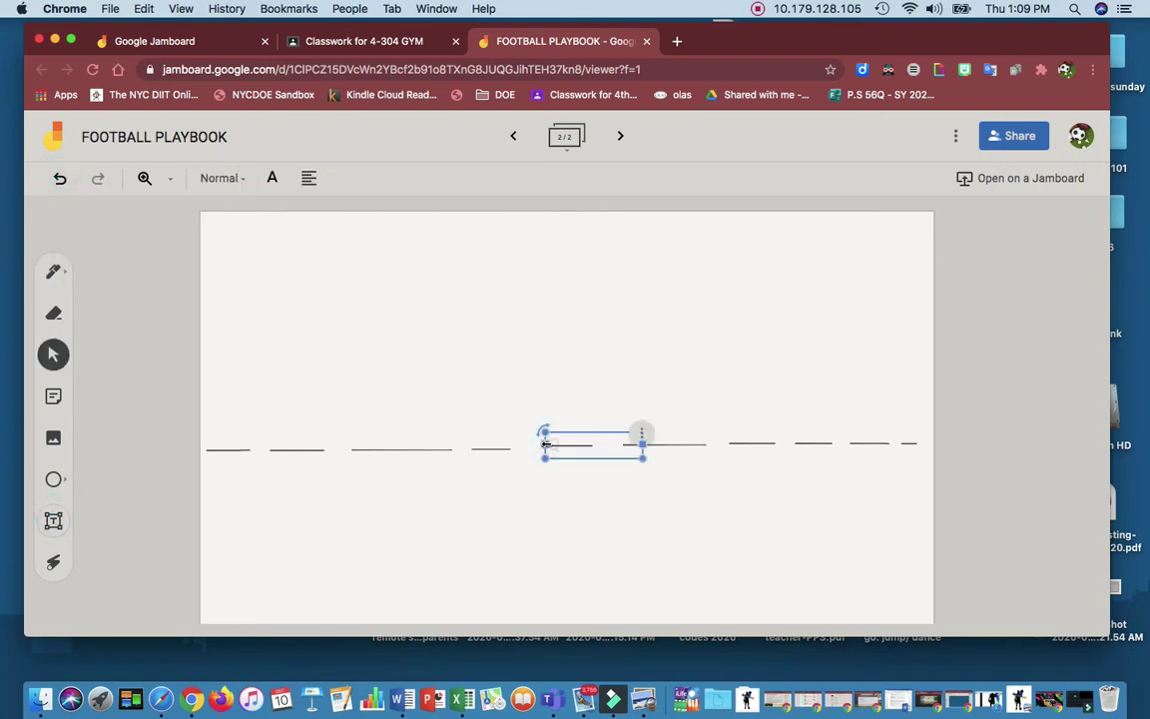
click(271, 178)
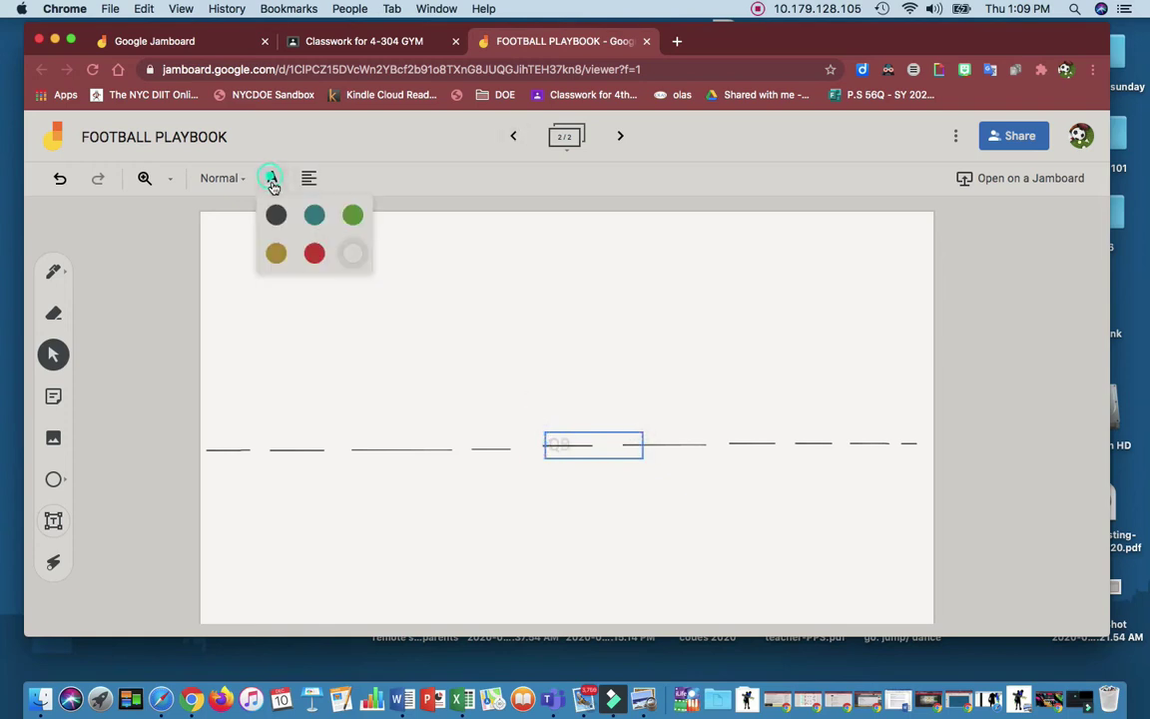
click(274, 212)
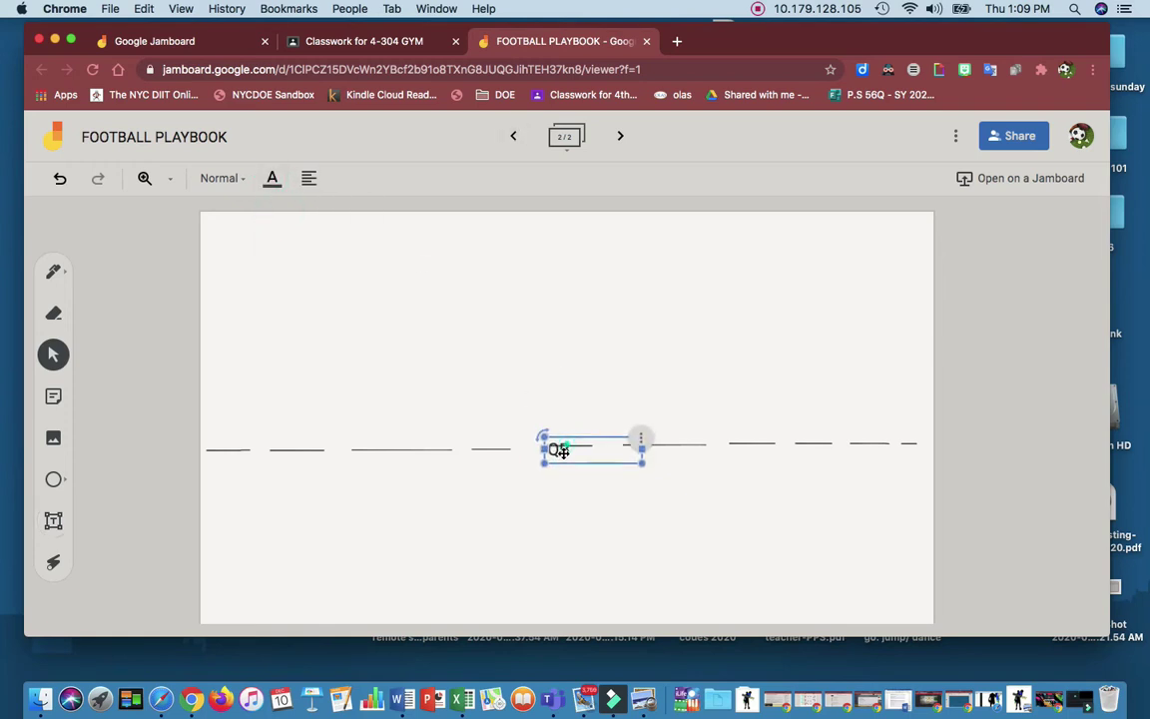
drag(566, 451, 545, 465)
click(583, 410)
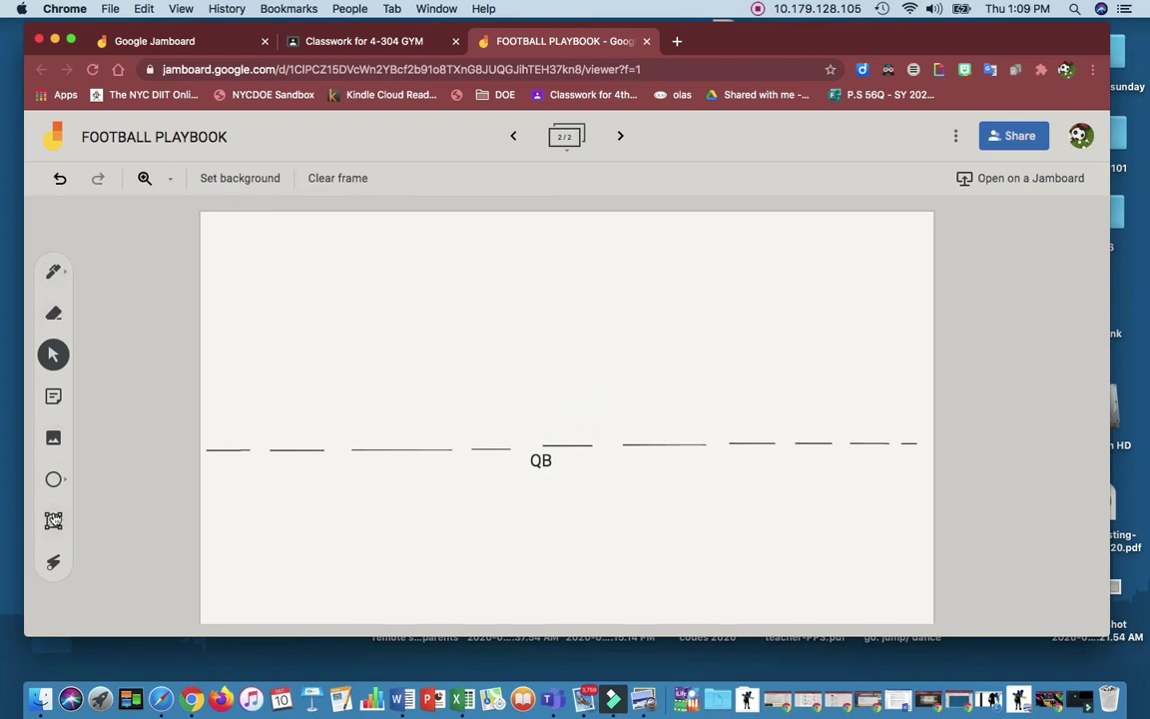
- Add two player text labels, "X" and "x", on the line of scrimmage to the left of QB
click(54, 273)
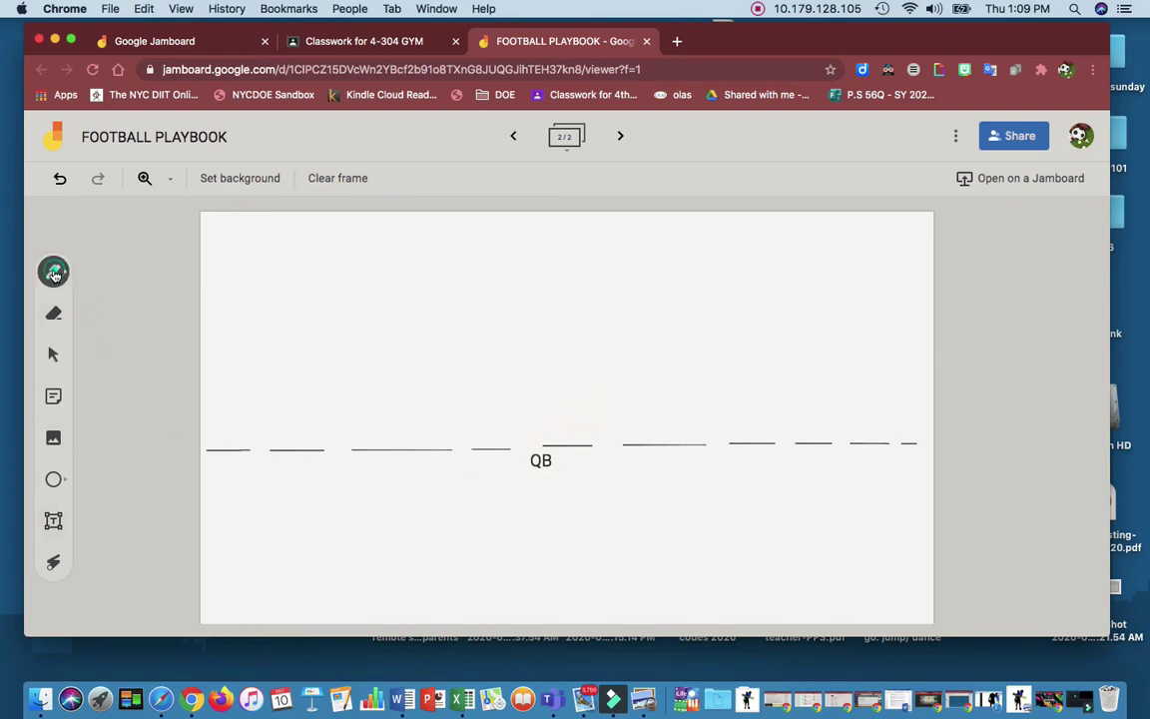
click(54, 520)
drag(291, 436, 389, 462)
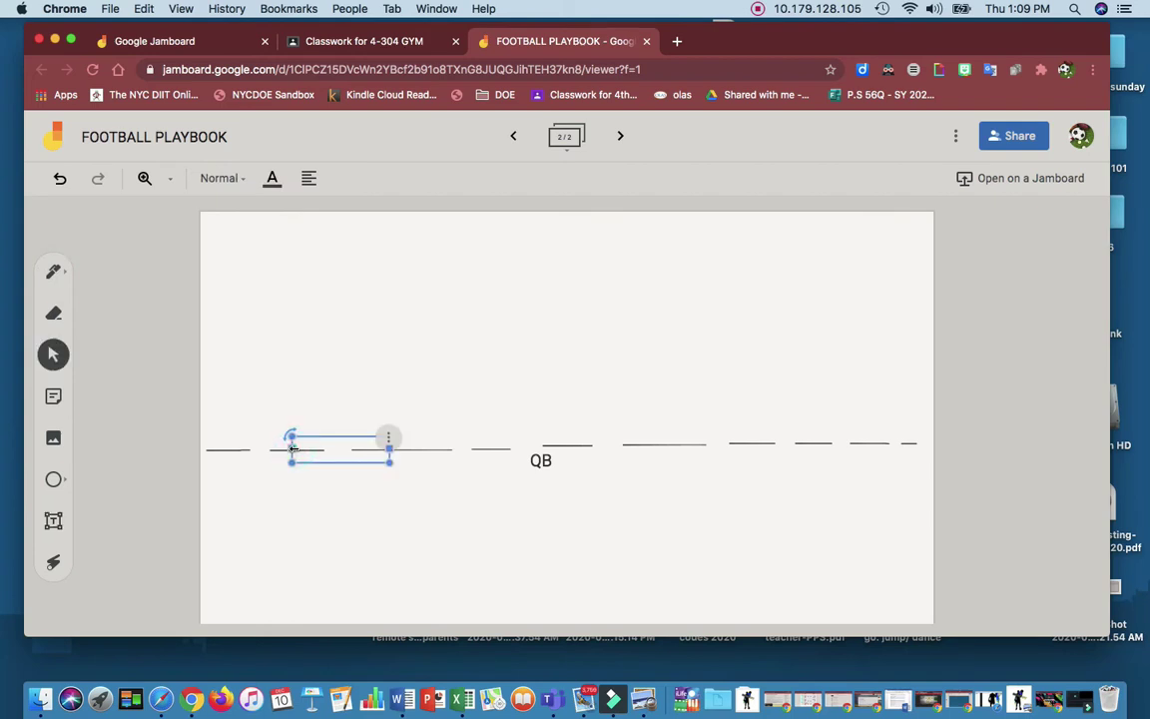
text(X)
click(442, 489)
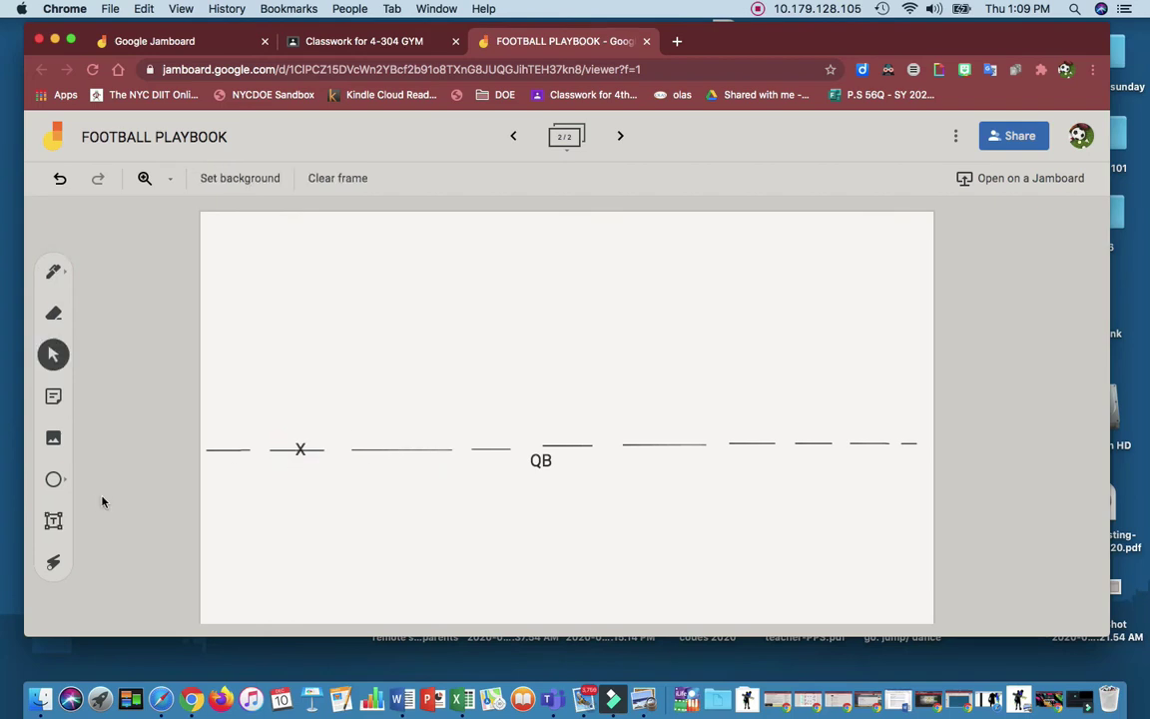
click(54, 520)
drag(402, 437, 501, 462)
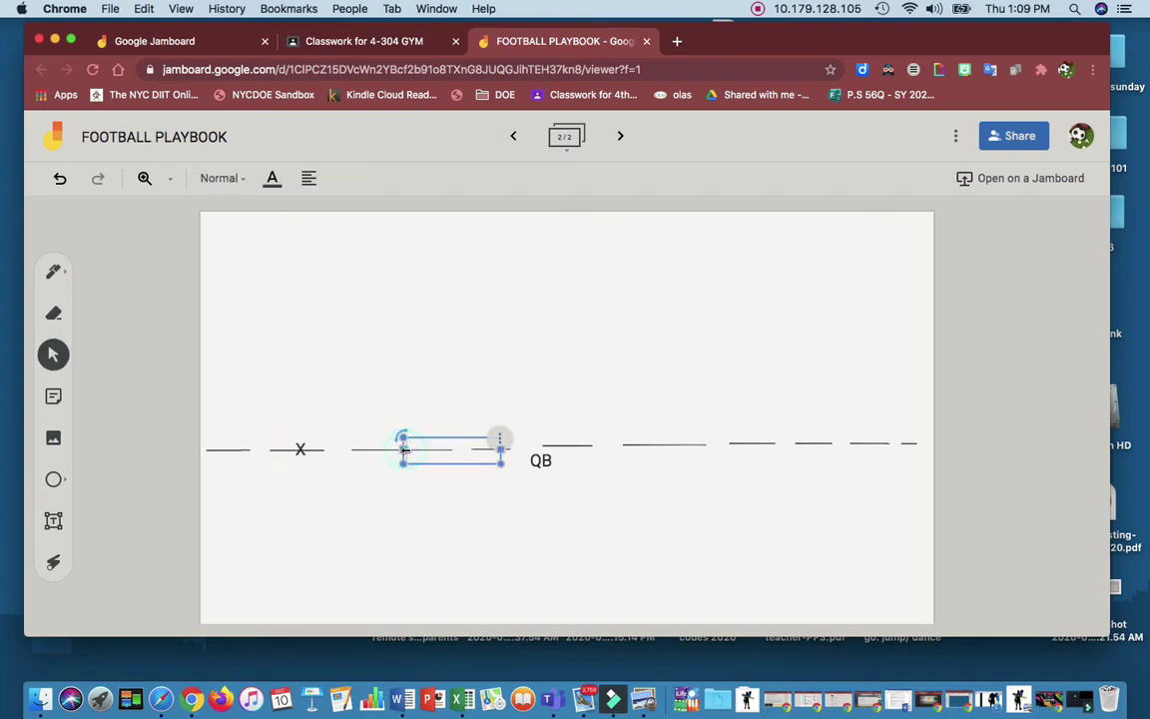
text(x)
click(710, 441)
click(688, 449)
- Add a third player label "x" on the line of scrimmage to the right of QB
click(54, 519)
drag(662, 436, 760, 461)
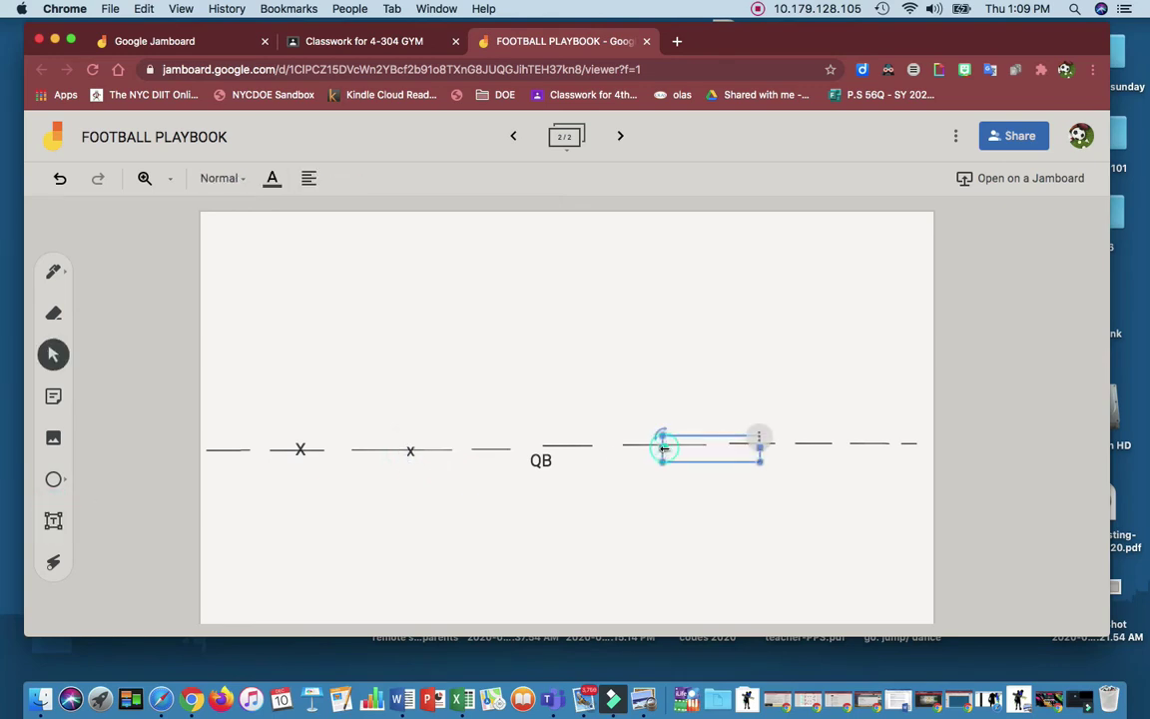
click(704, 493)
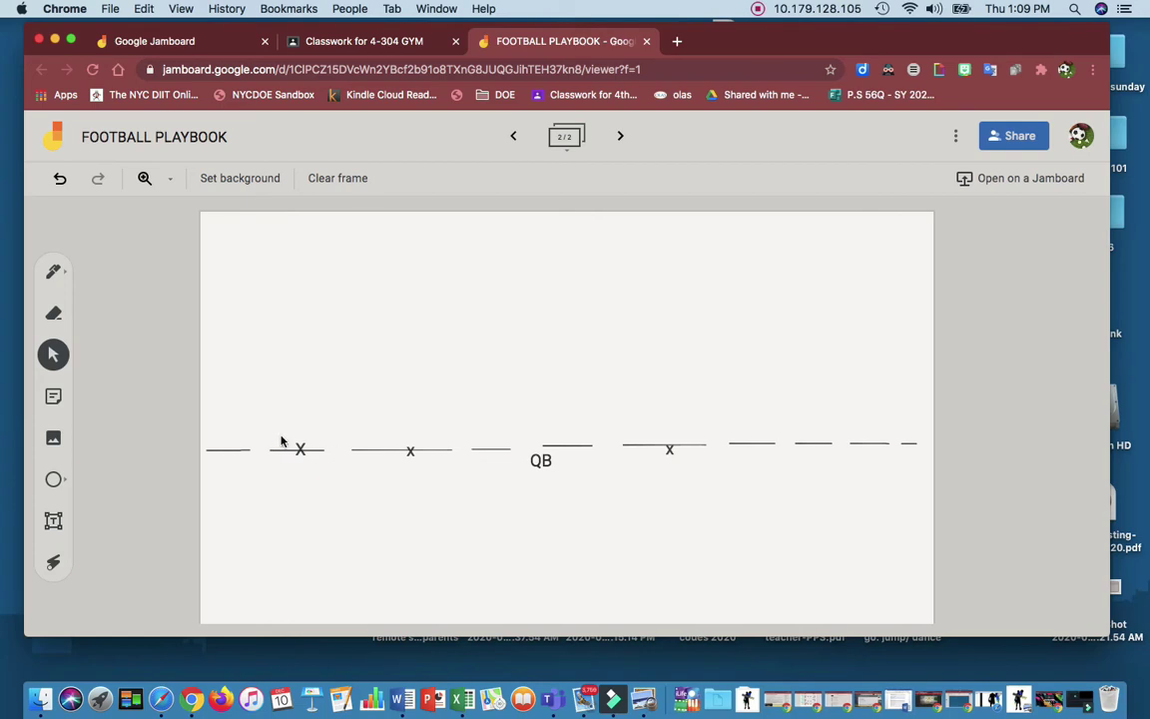
- Draw thick black Highlighter route arrows up from the three players: the left one angling right, the middle one cutting left, the right one angling left
click(50, 271)
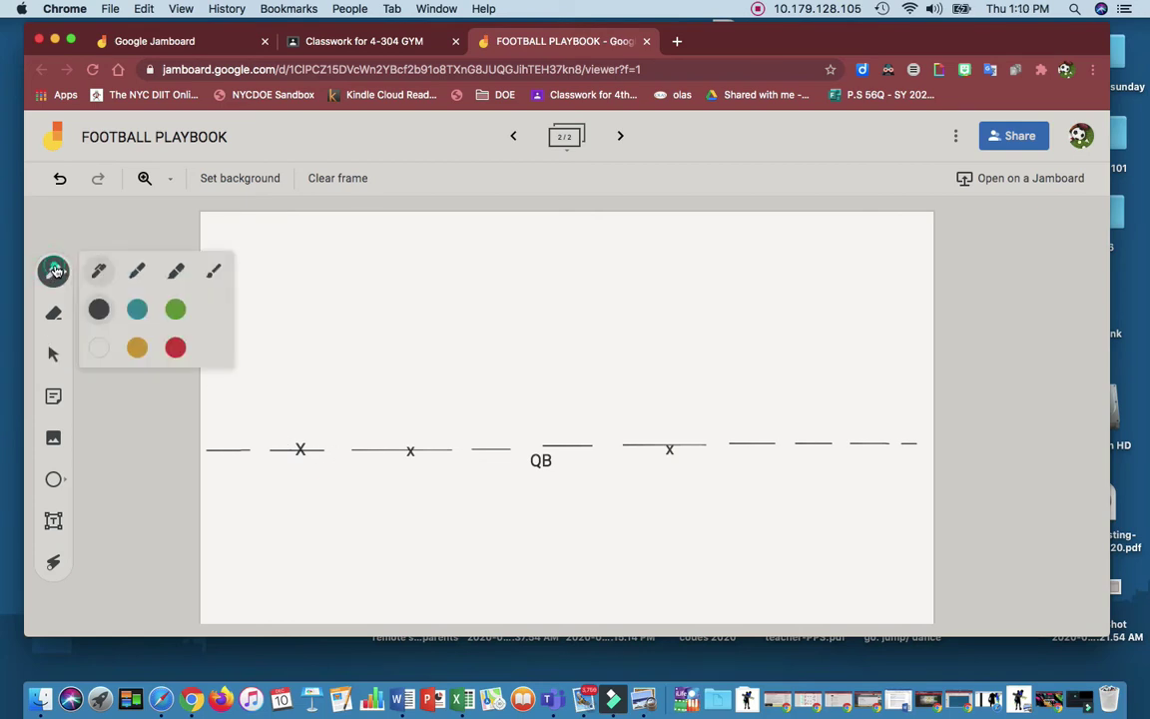
click(52, 271)
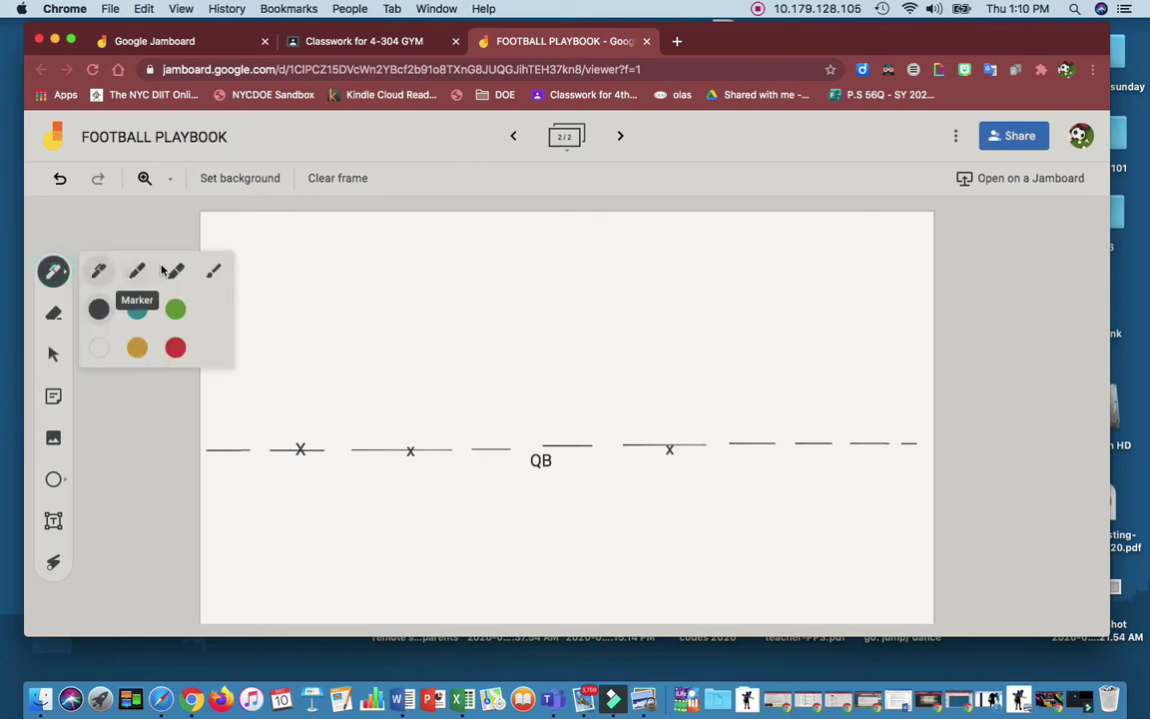
click(167, 272)
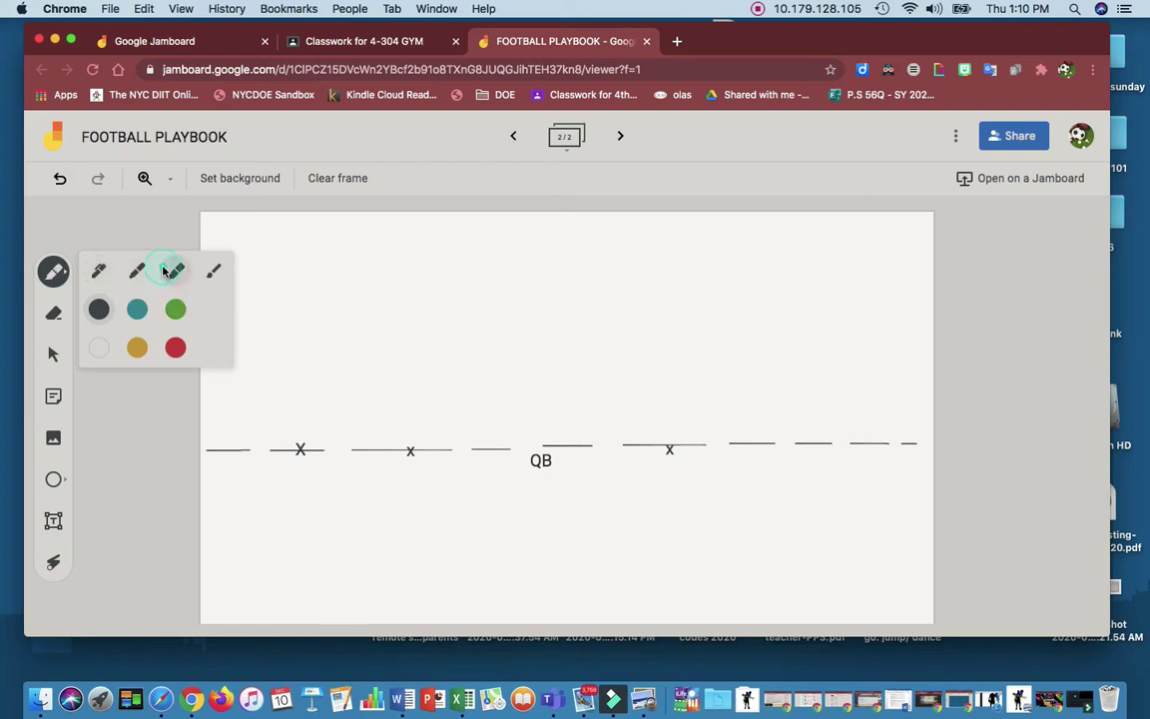
click(99, 308)
mouse_move(300, 436)
mouse_down()
mouse_move(305, 341)
mouse_move(385, 285)
mouse_move(390, 311)
mouse_up()
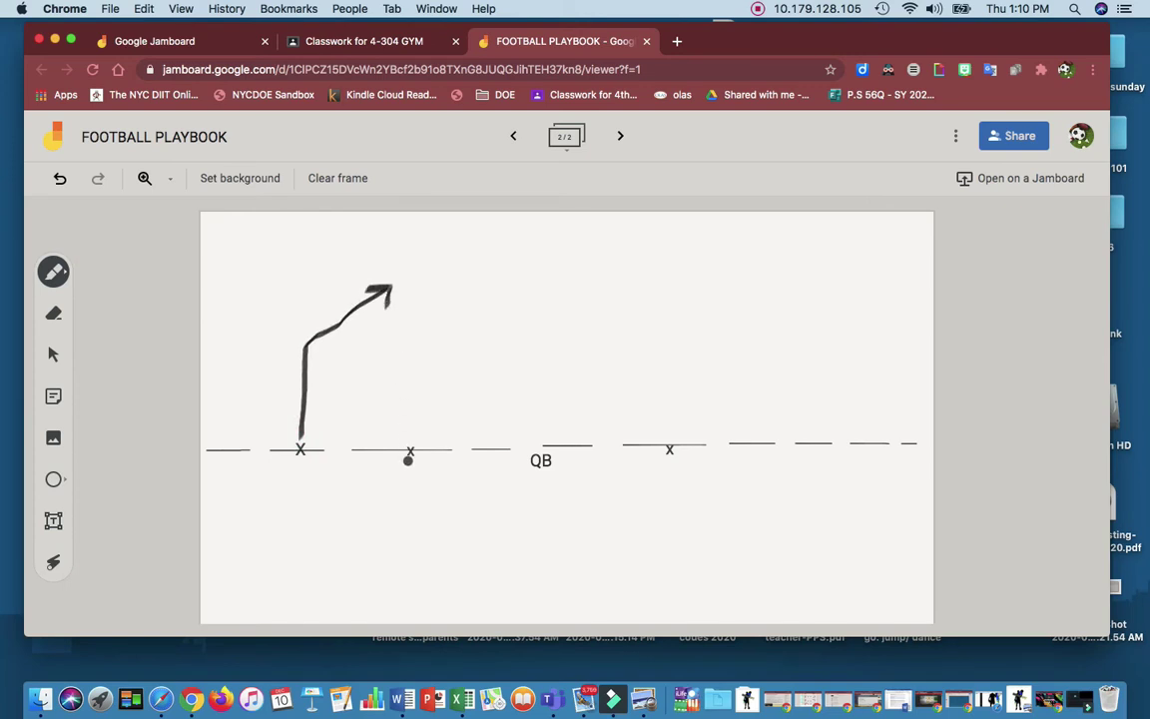
mouse_move(410, 446)
mouse_down()
mouse_move(410, 351)
mouse_move(271, 358)
mouse_move(276, 372)
mouse_up()
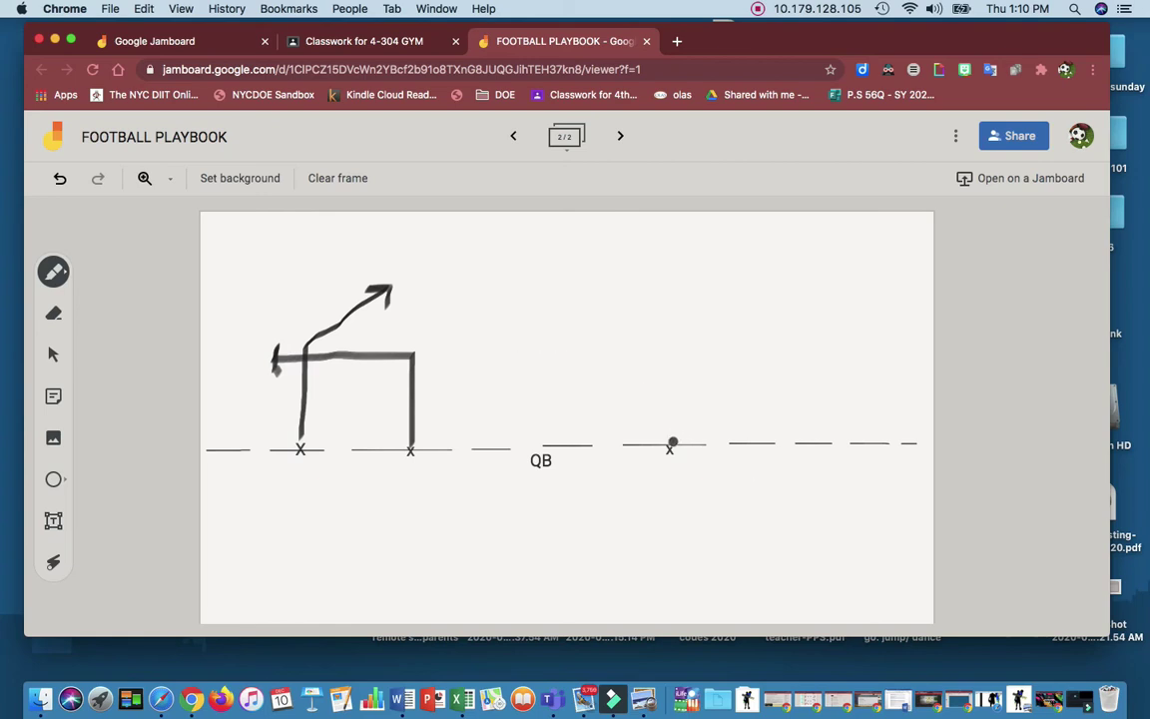
mouse_move(671, 443)
mouse_down()
mouse_move(665, 341)
mouse_move(592, 275)
mouse_move(636, 276)
mouse_up()
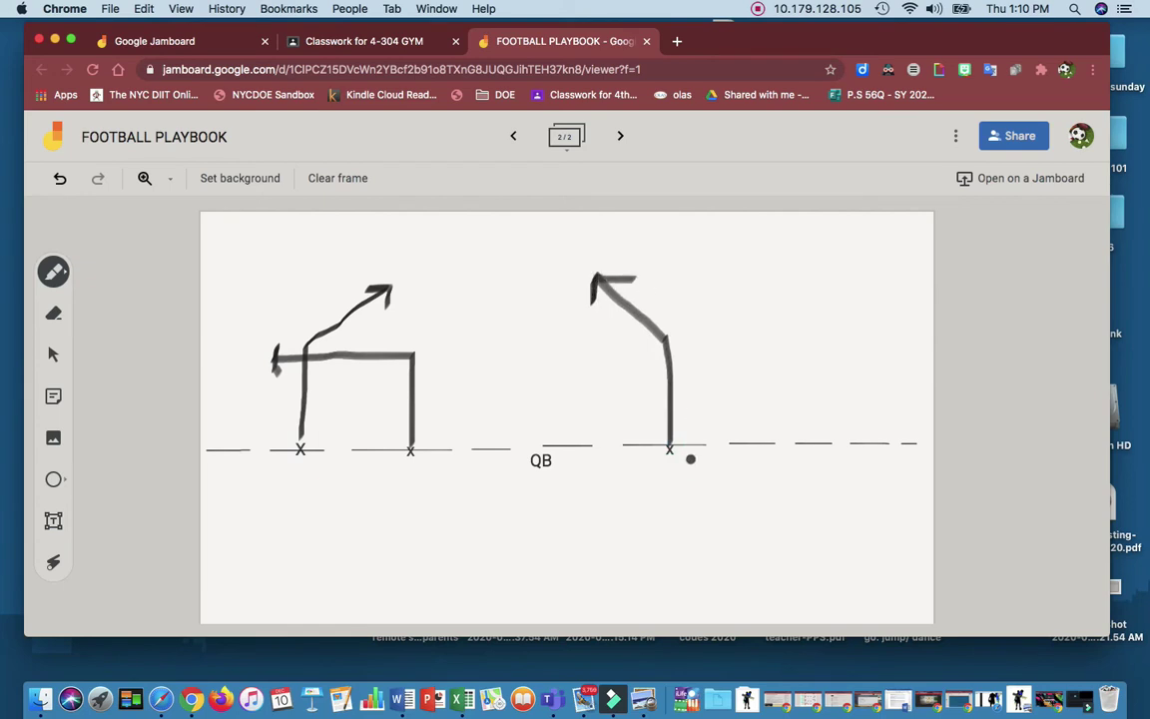
- Name the play by adding a text box reading "Smackball" below QB near the frame's lower edge
click(53, 521)
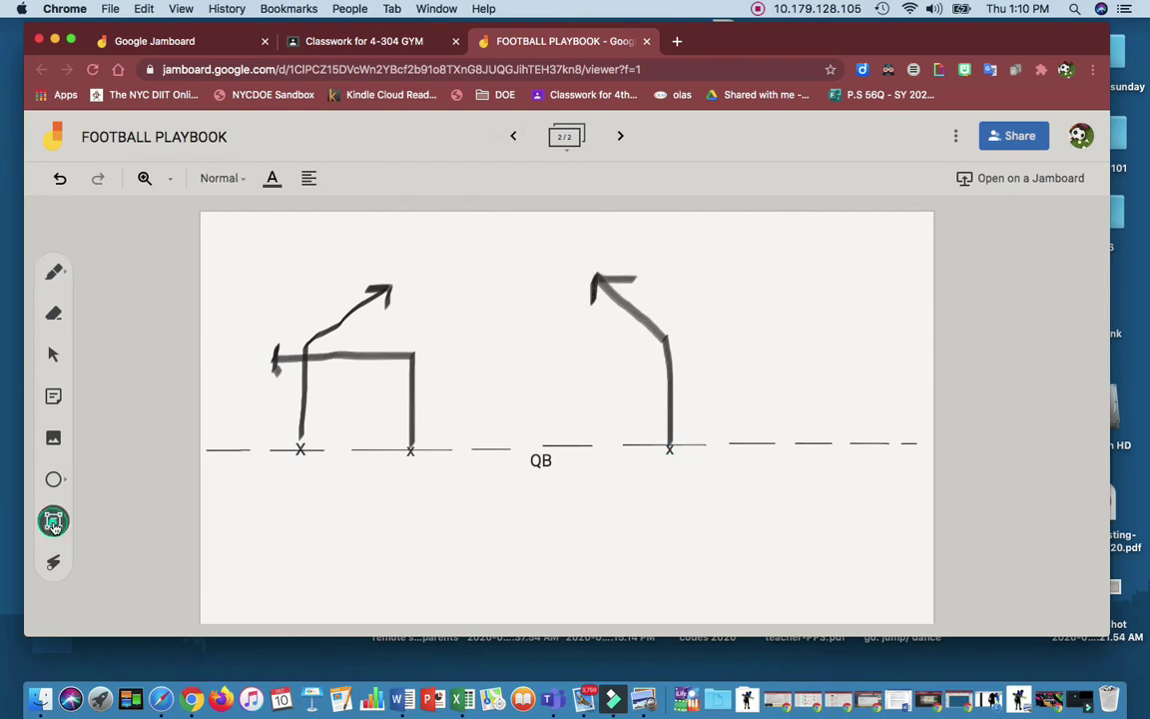
click(485, 548)
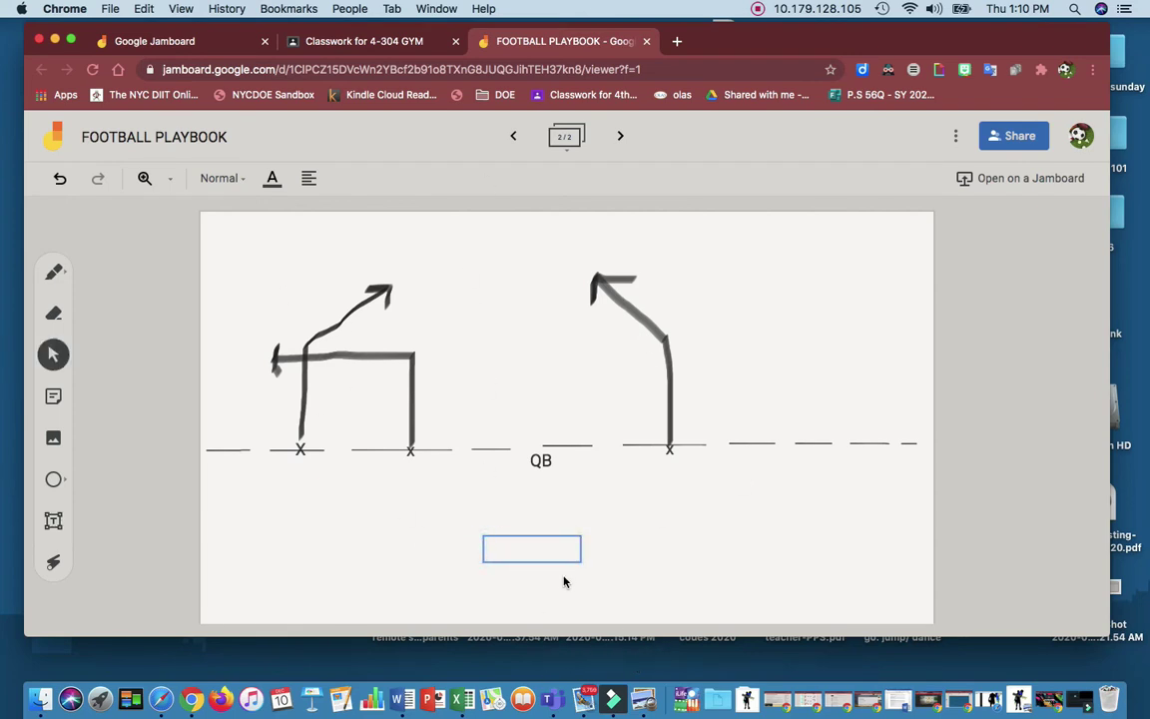
click(531, 546)
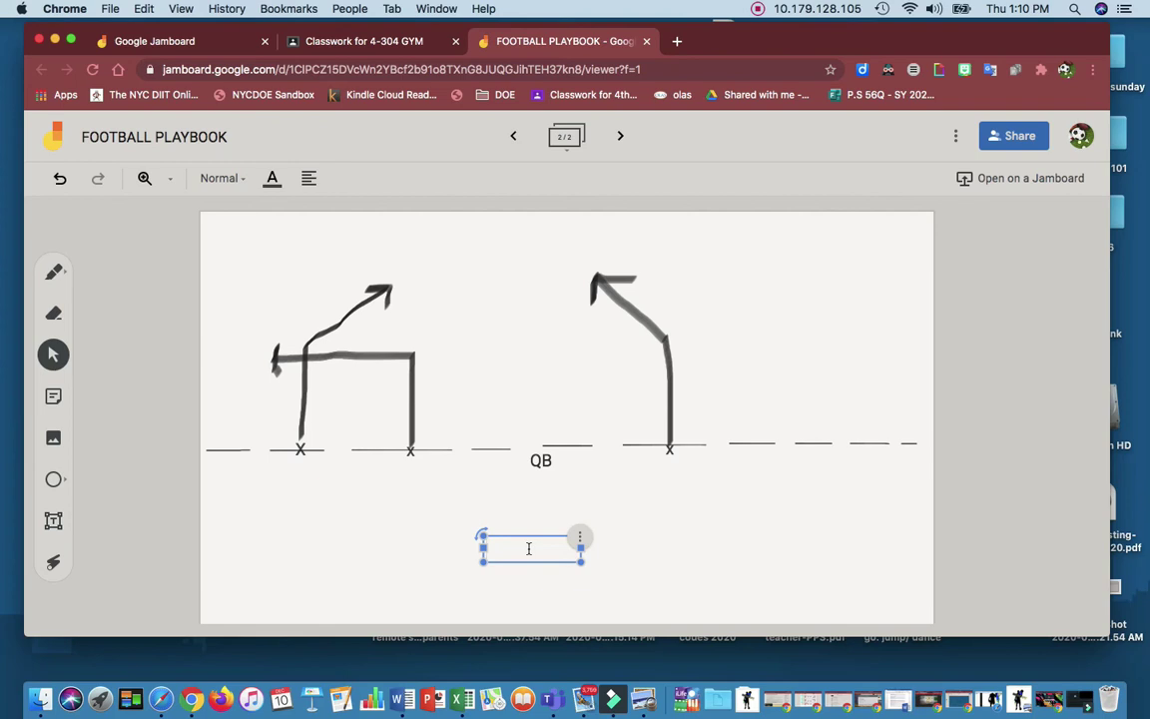
text(Smackball)
click(648, 546)
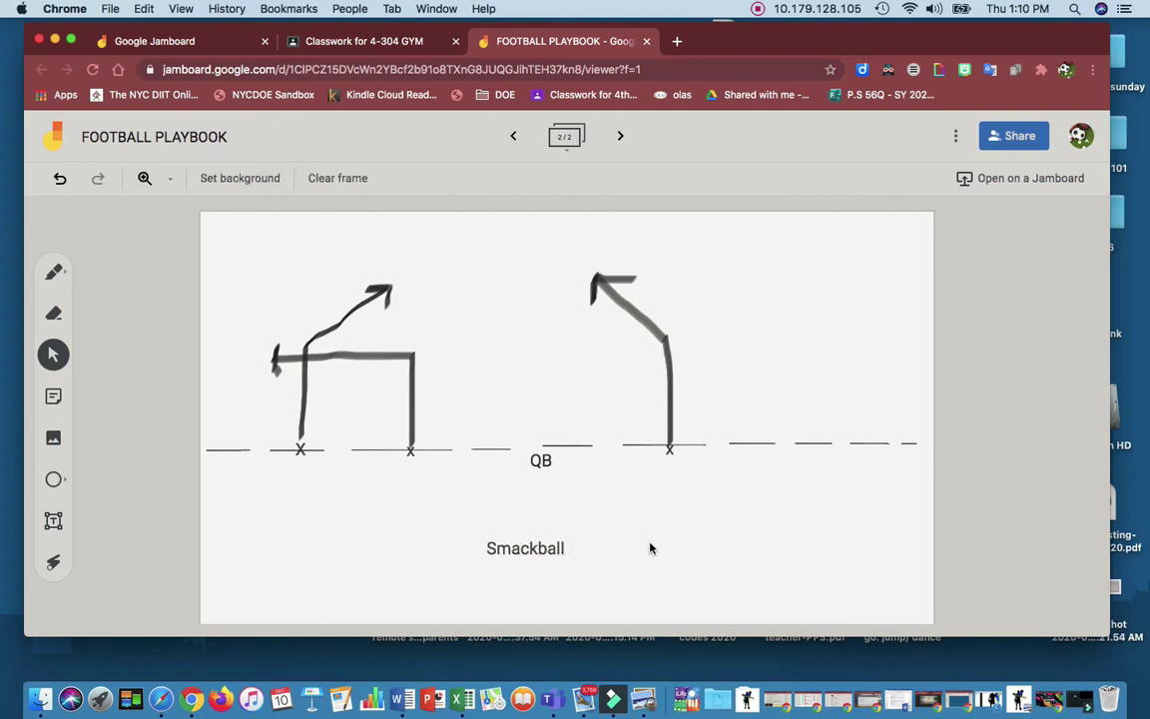
- Check the cover frame, return to the play frame, and set its background to solid dark blue
click(509, 134)
click(620, 137)
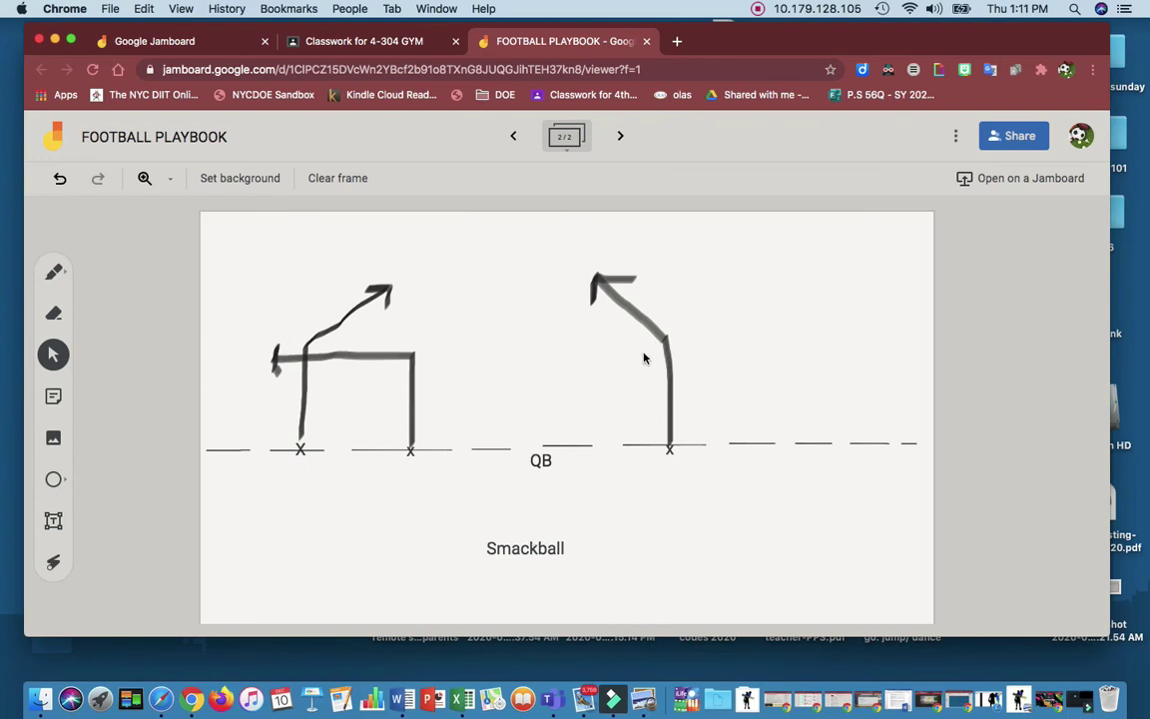
click(236, 180)
click(317, 296)
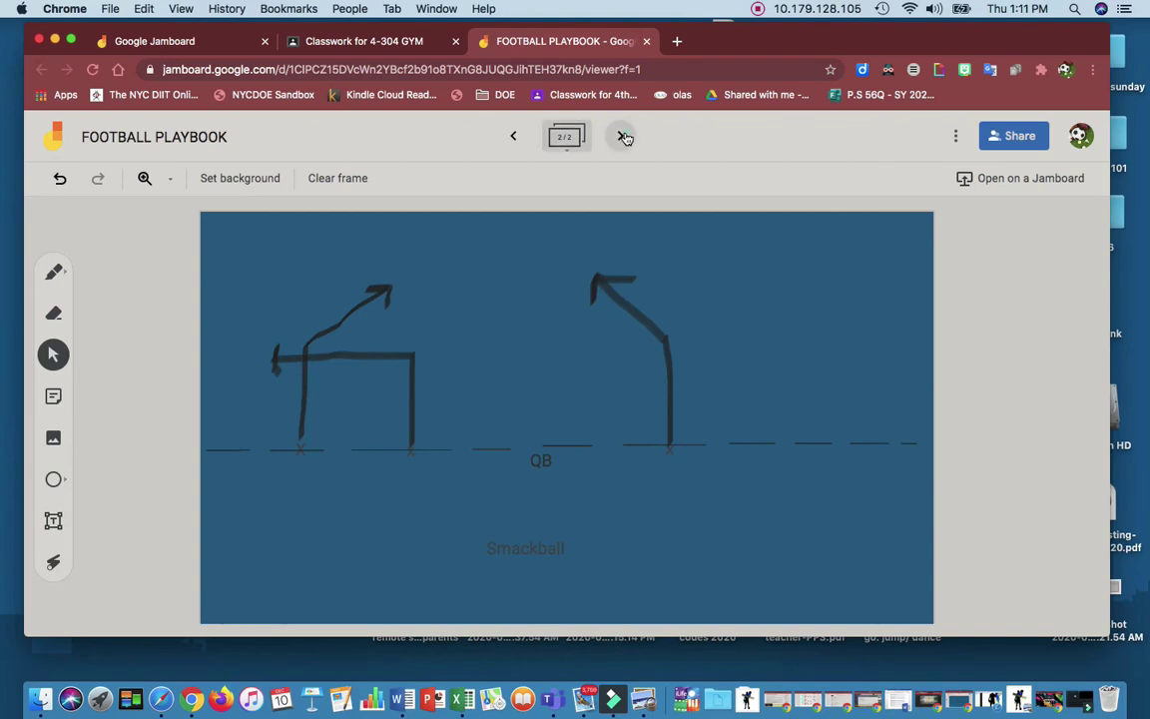
- Create a third frame and draw a thick black dashed line of scrimmage horizontally across its middle
click(621, 135)
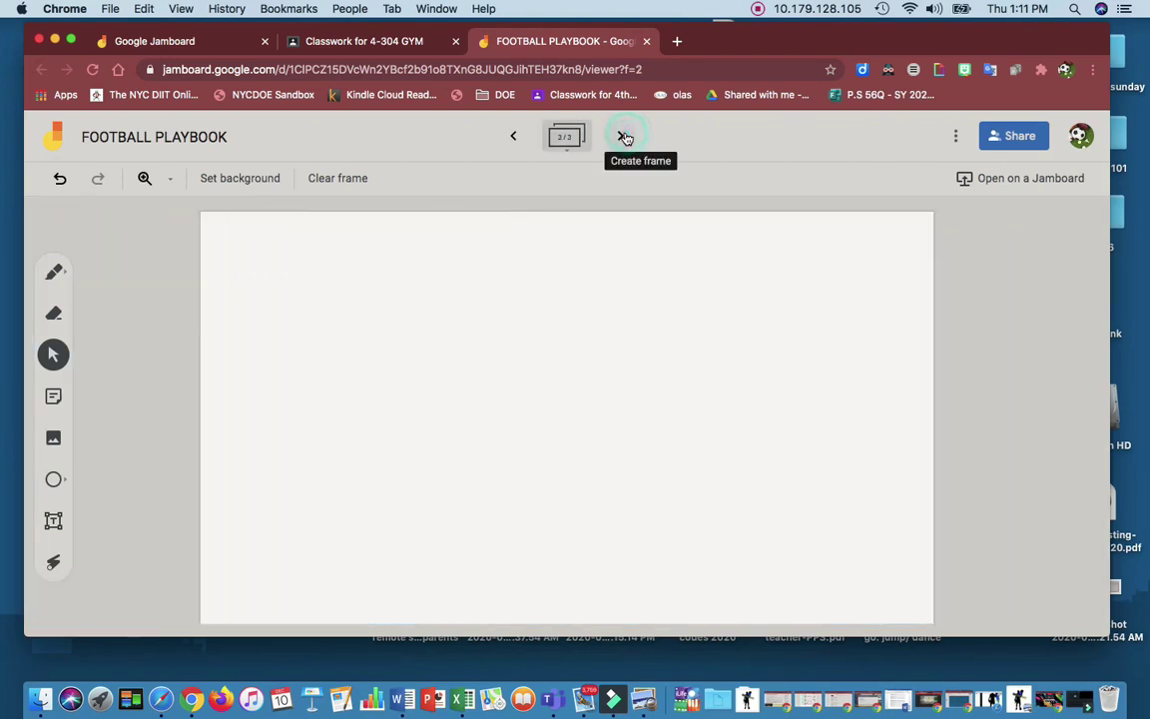
click(54, 272)
drag(208, 420, 518, 420)
drag(554, 418, 723, 413)
drag(763, 416, 905, 414)
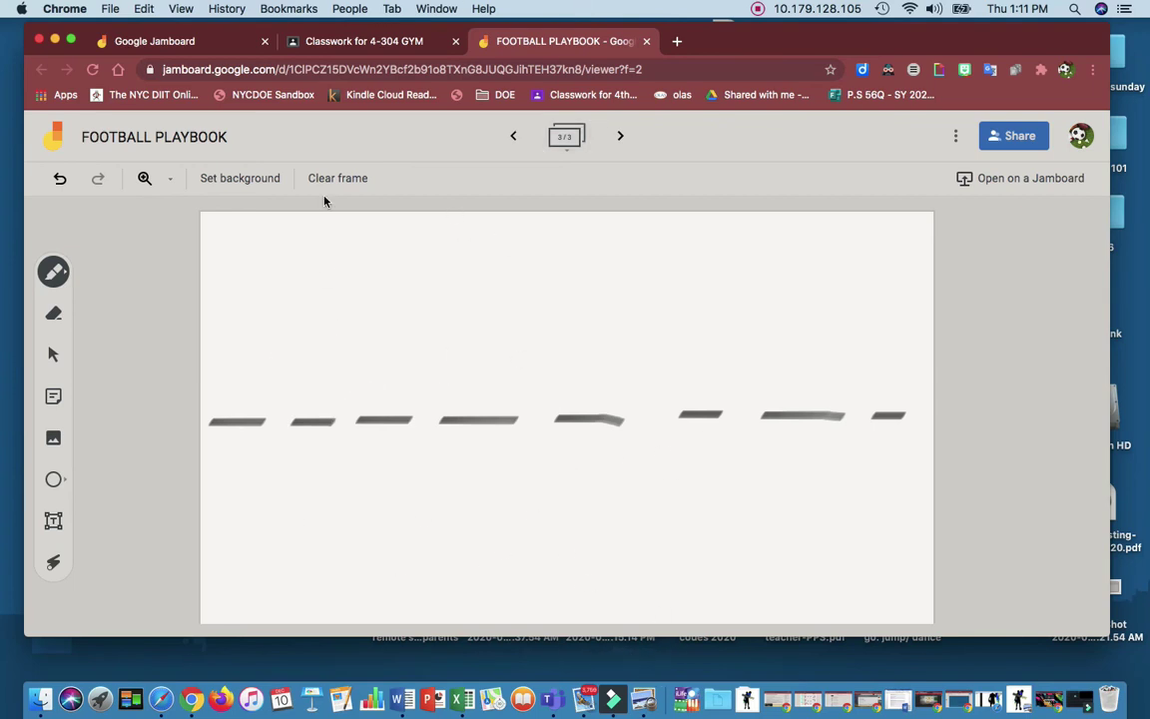
- Add a fourth blank frame and look back through the cover, the Smackball play and the third frame
click(621, 131)
click(517, 132)
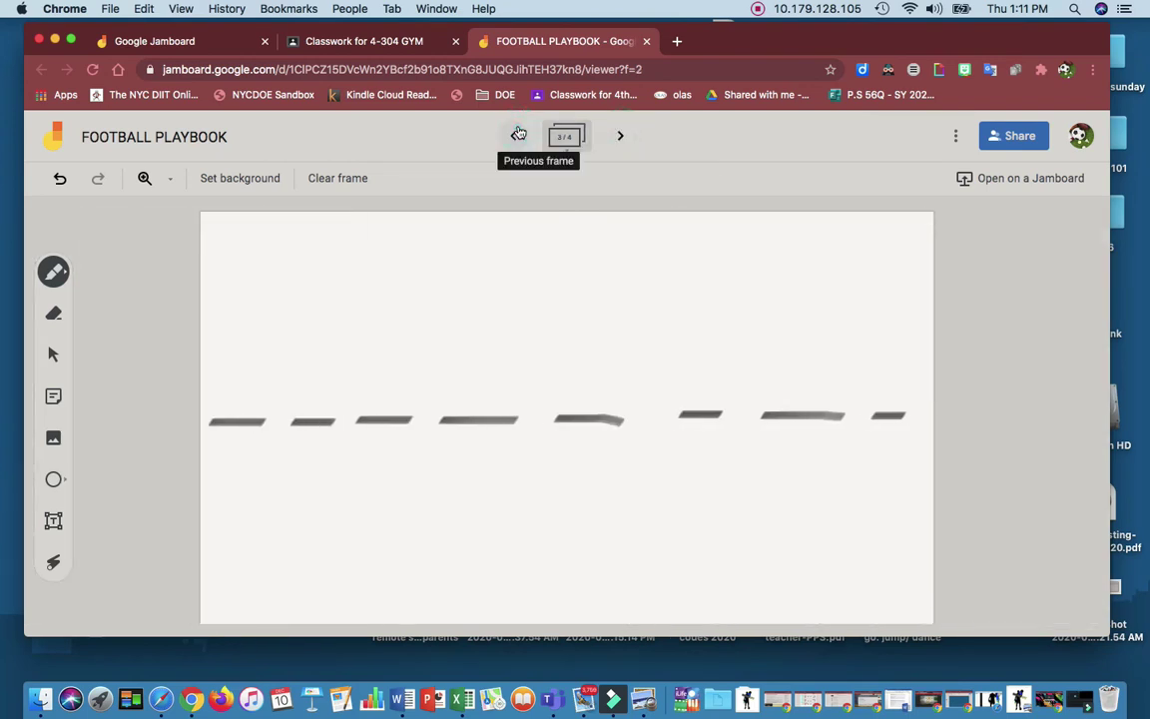
click(518, 133)
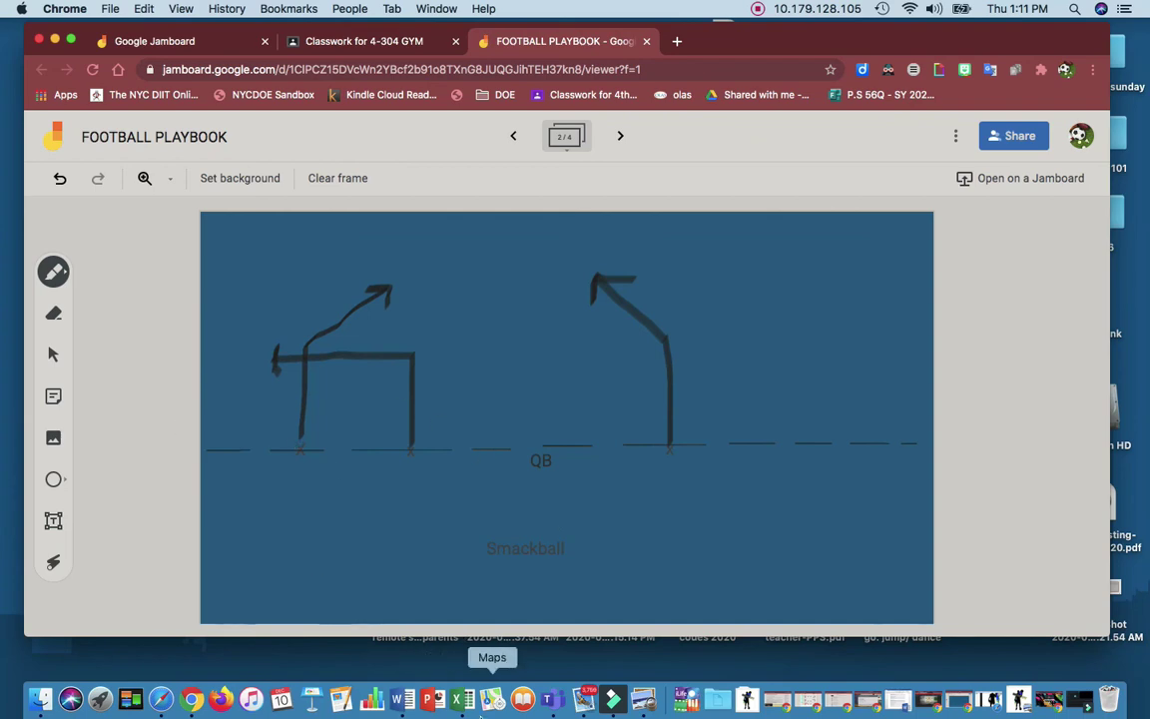
click(511, 140)
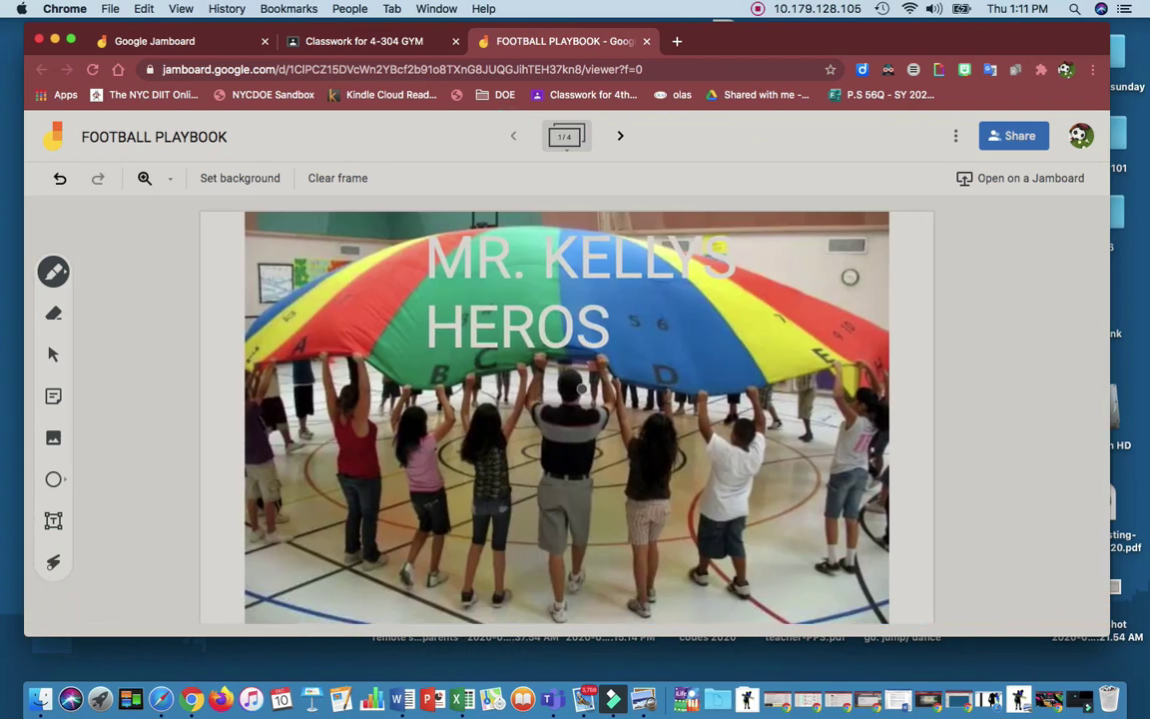
click(620, 136)
click(619, 135)
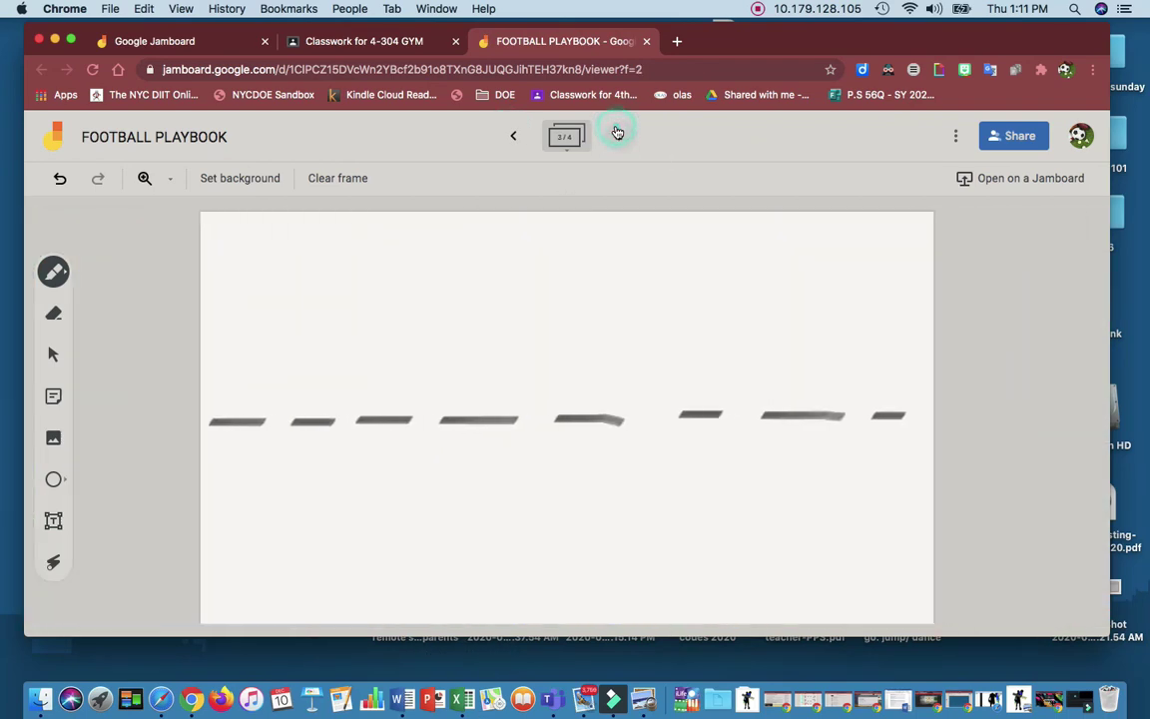
click(511, 135)
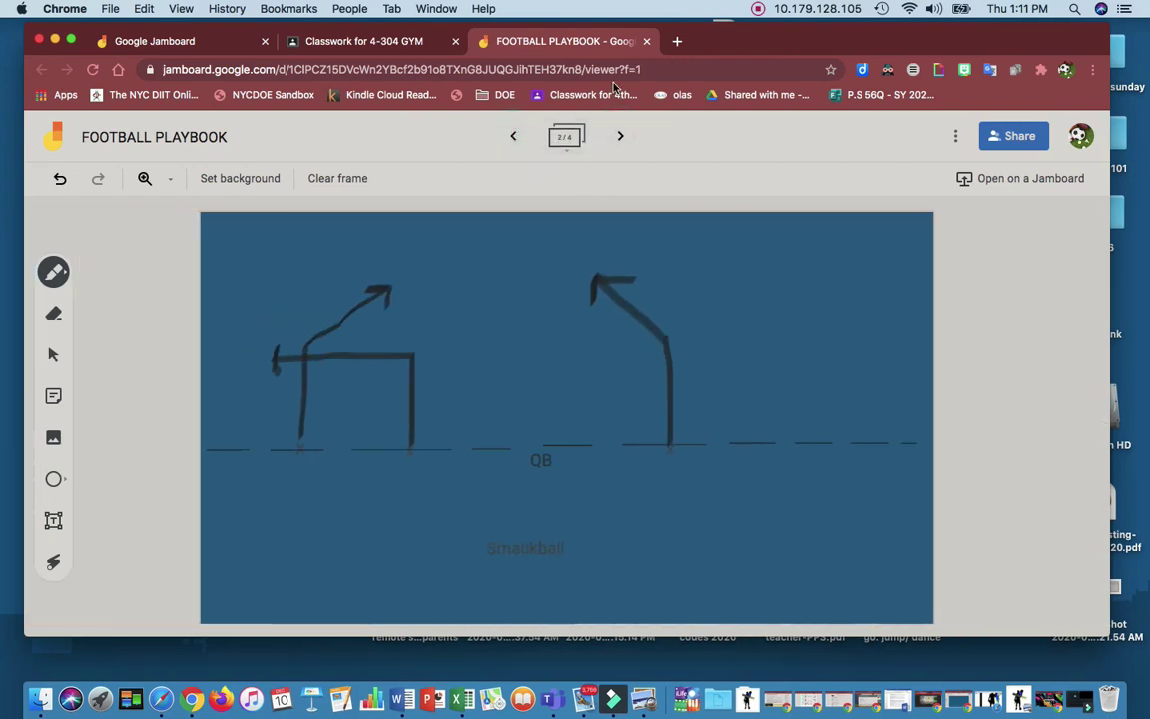
- Add more blank frames after the fourth one until the jam has 11 frames
click(618, 138)
click(618, 138)
click(618, 138)
click(618, 138)
click(618, 138)
click(618, 138)
click(618, 138)
click(618, 137)
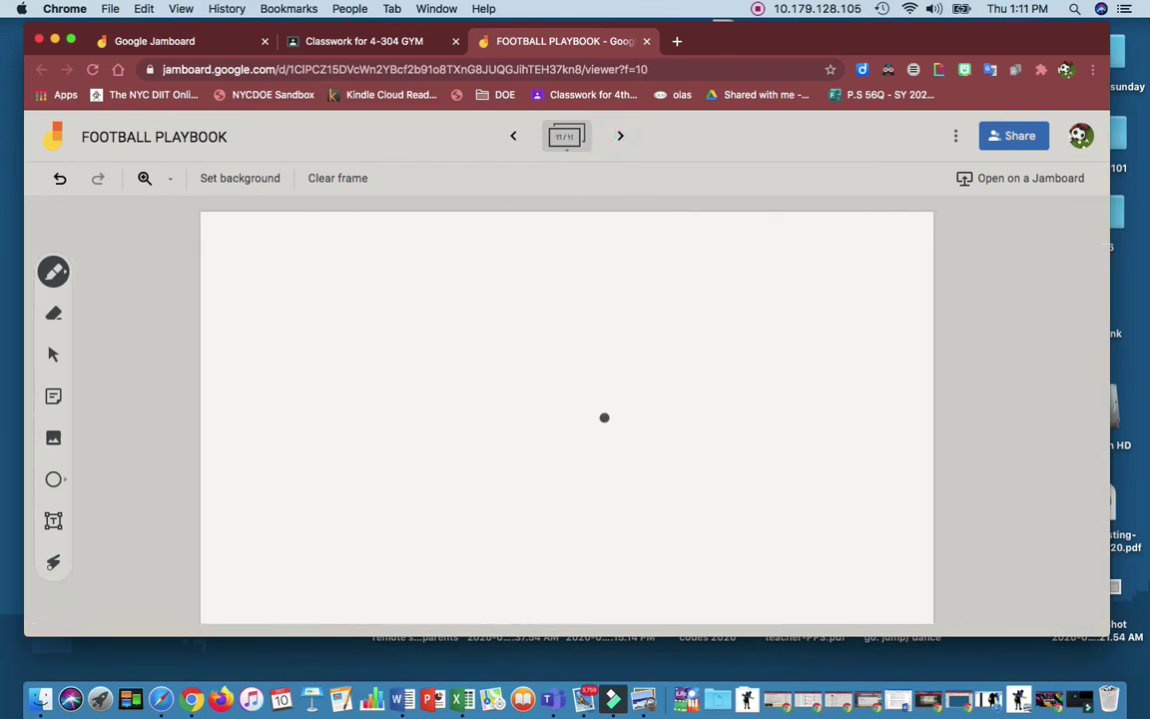